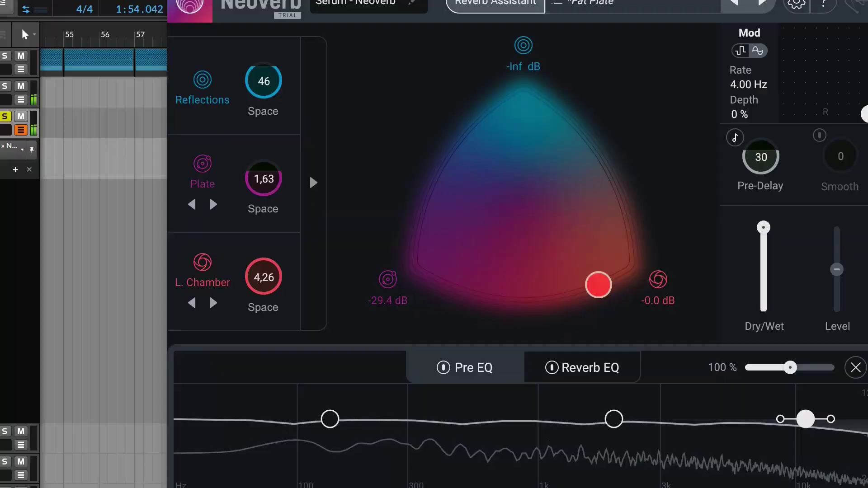
# Set Neoverb's modulation rate to 1.13 Hz and its modulation depth to 100 %.
pyautogui.moveTo(864, 114); pyautogui.dragTo(803, 6)
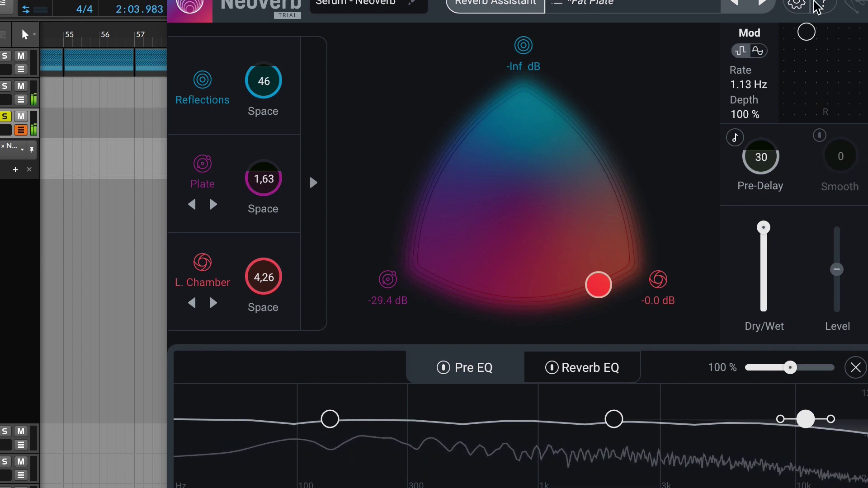
pyautogui.moveTo(827, 135); pyautogui.dragTo(839, 59)
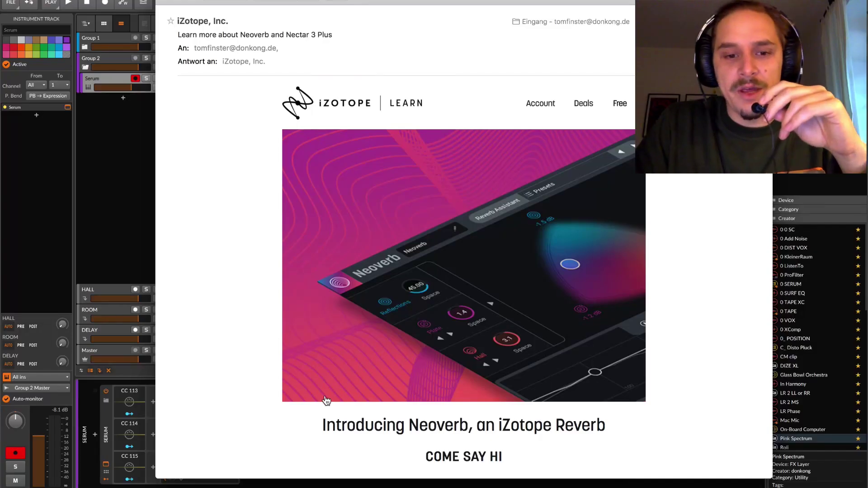
# Look through the iZotope newsletter introducing Neoverb, from the header image down to the footer.
pyautogui.scroll(-10, 325, 399)
pyautogui.scroll(10, 325, 400)
pyautogui.scroll(-7, 325, 400)
pyautogui.scroll(6, 325, 399)
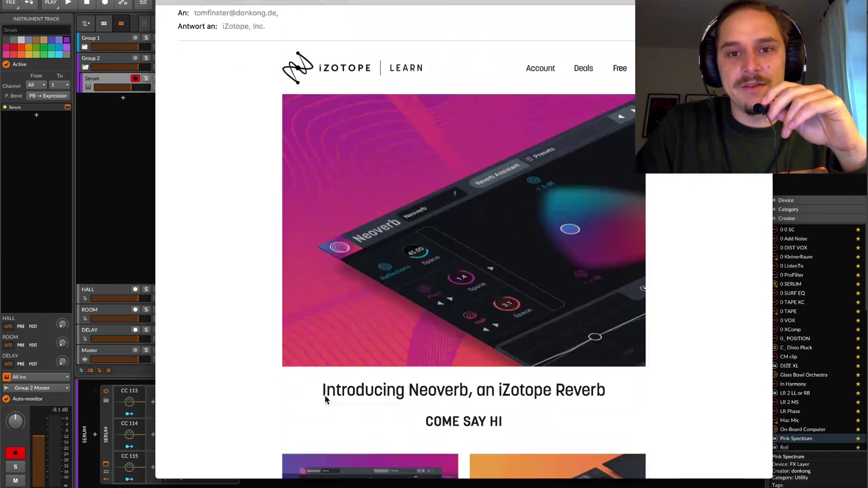
pyautogui.scroll(1, 324, 395)
pyautogui.scroll(-5, 325, 395)
pyautogui.scroll(4, 325, 395)
pyautogui.scroll(-8, 325, 395)
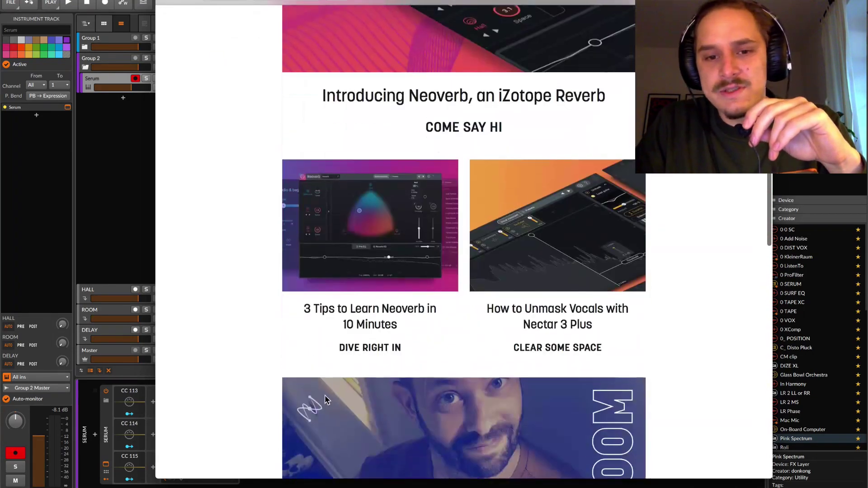
pyautogui.scroll(1, 325, 395)
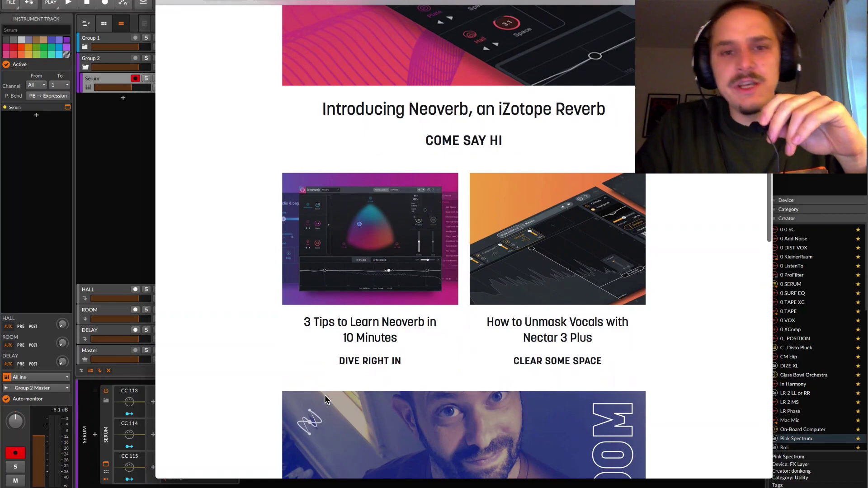
pyautogui.scroll(-11, 325, 395)
pyautogui.scroll(-9, 244, 361)
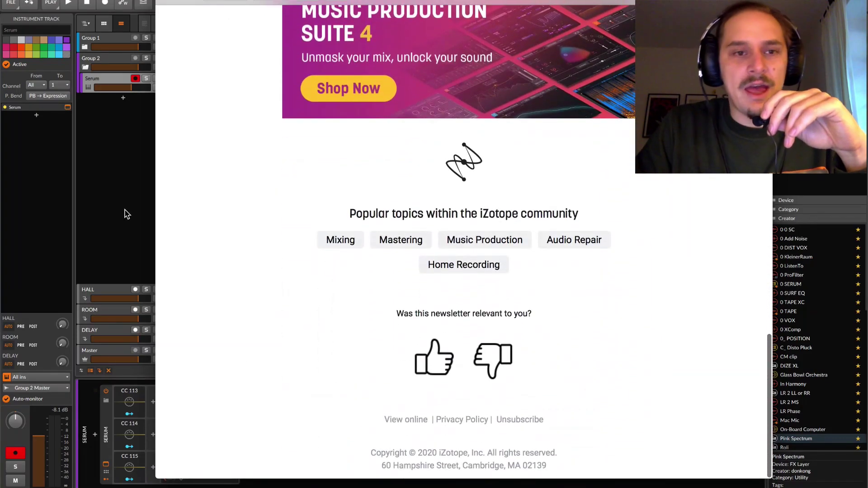
# Switch to Bitwig Studio, close the Serum window and place the playback start at bar 59.
pyautogui.click(100, 208)
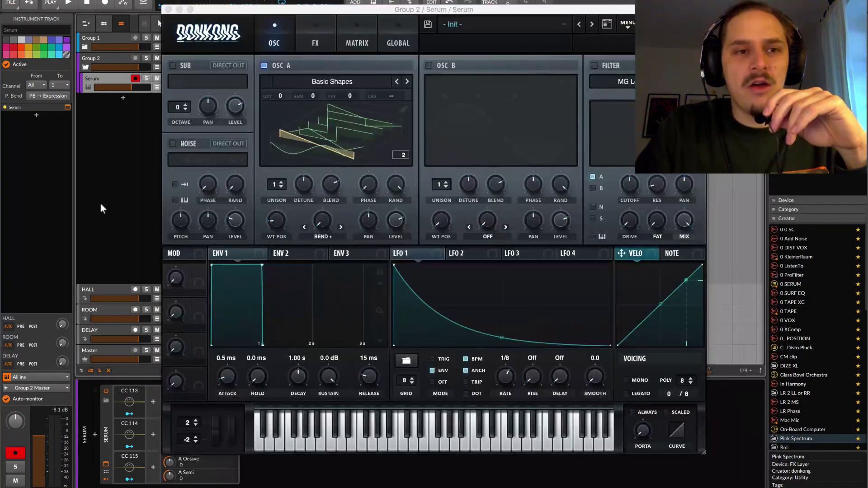
pyautogui.click(217, 20)
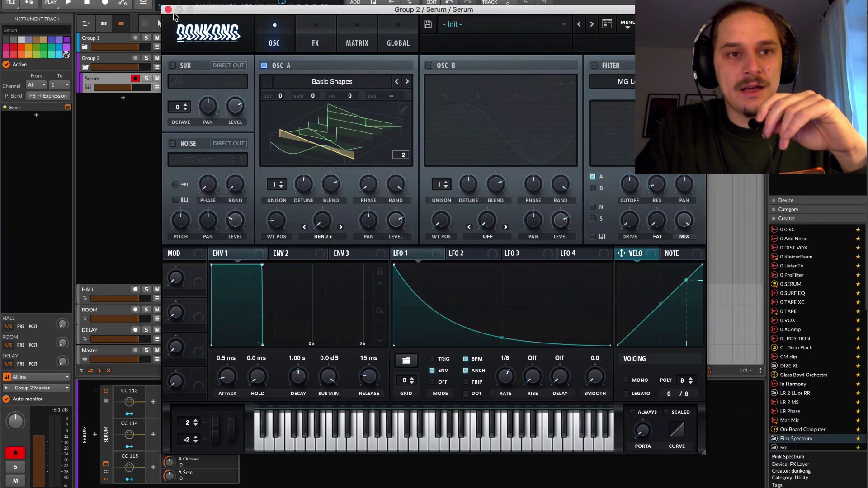
pyautogui.click(168, 10)
pyautogui.click(282, 25)
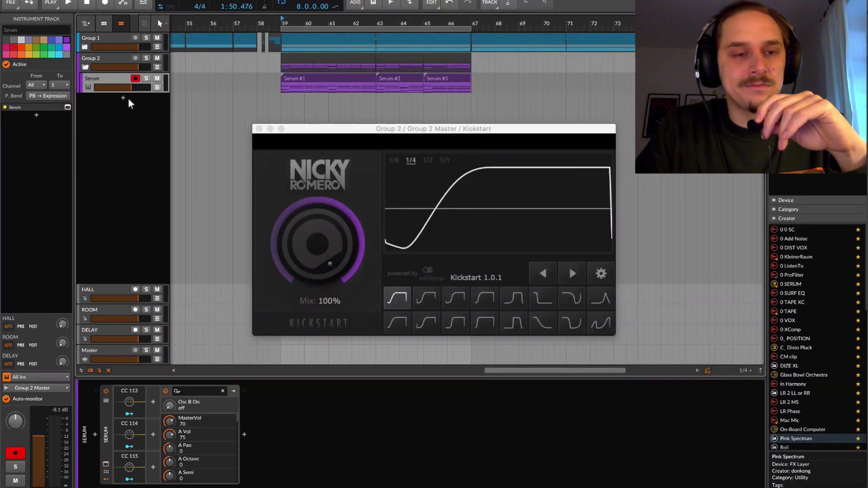
# Mute the Serum track and briefly play the arrangement without it.
pyautogui.click(157, 79)
pyautogui.press('space')
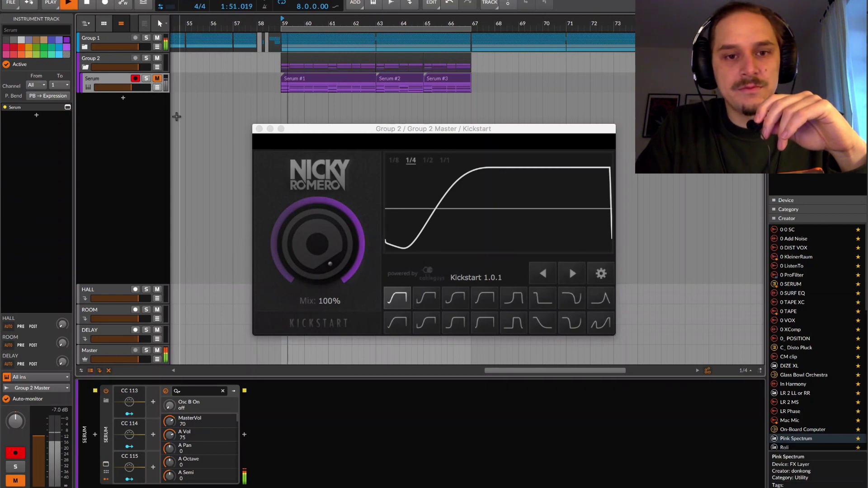
pyautogui.press('space')
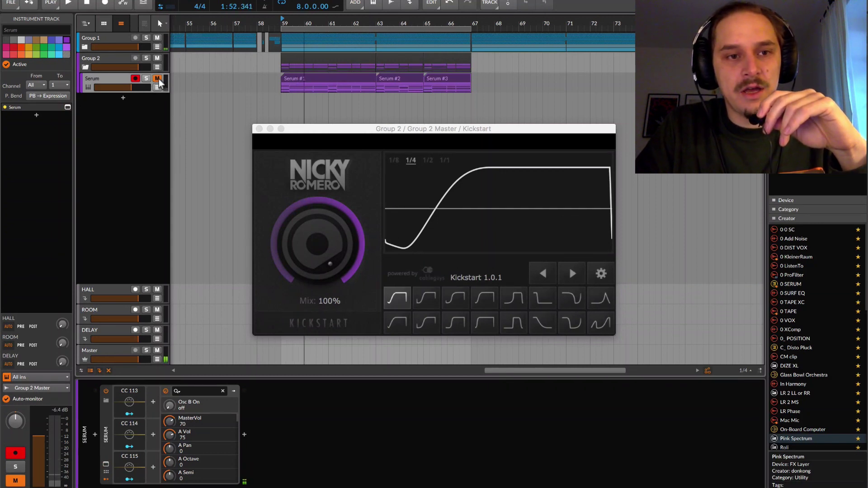
# In Serum, enable the filter and modulate its cutoff and oscillator A's level with a rising-and-falling LFO 1 curve at a 1/4 rate.
pyautogui.click(106, 464)
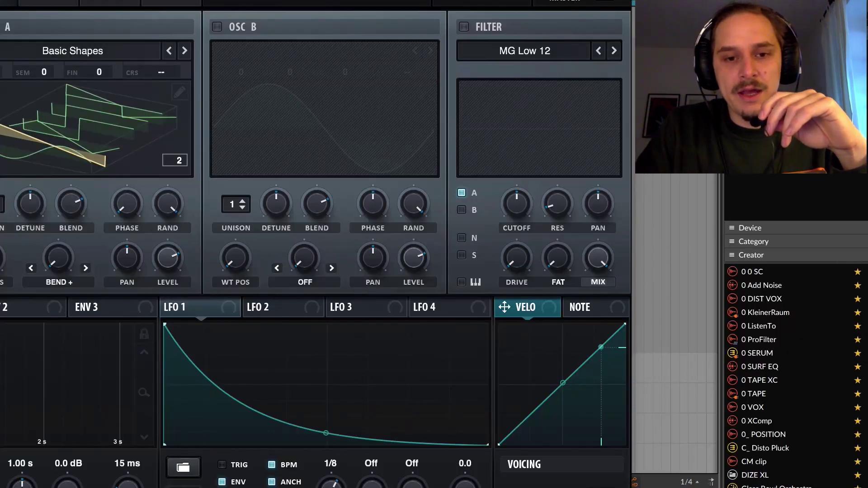
pyautogui.moveTo(170, 323); pyautogui.dragTo(222, 325)
pyautogui.moveTo(169, 308); pyautogui.dragTo(515, 199)
pyautogui.click(467, 52)
pyautogui.click(465, 38)
pyautogui.click(463, 26)
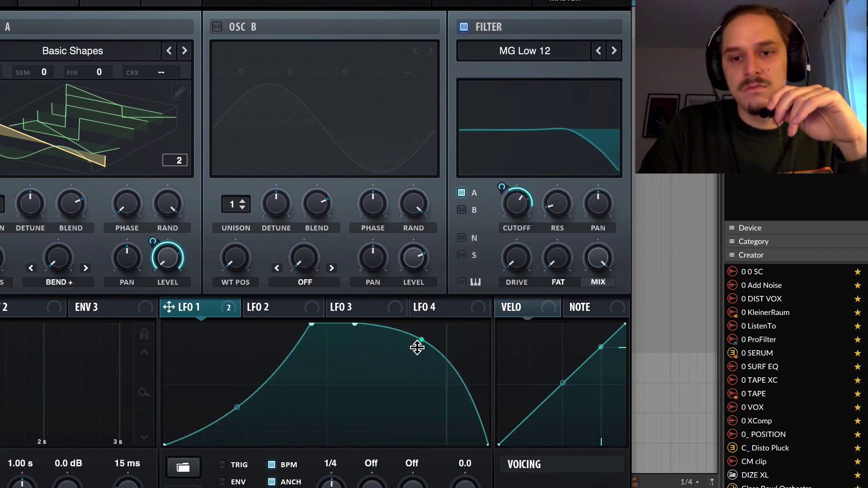
pyautogui.moveTo(417, 347); pyautogui.dragTo(415, 356)
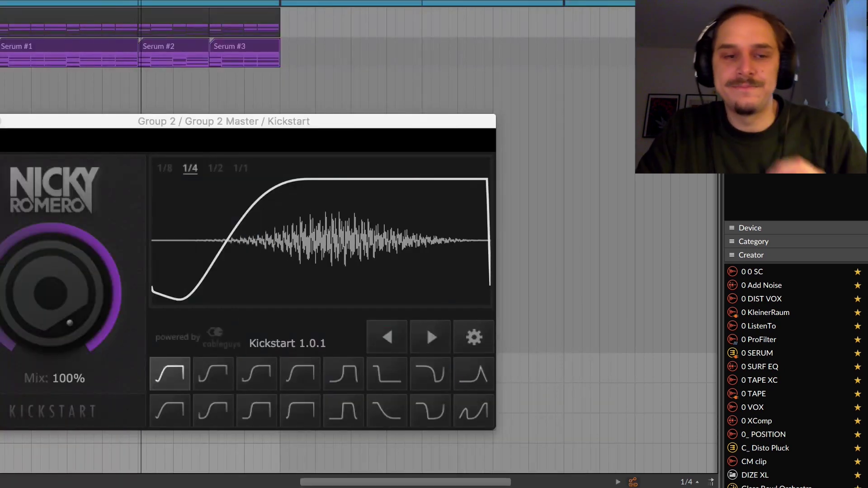
# Close the Kickstart window and add Neoverb to the Serum track, continuing with the trial version.
pyautogui.press('super+w')
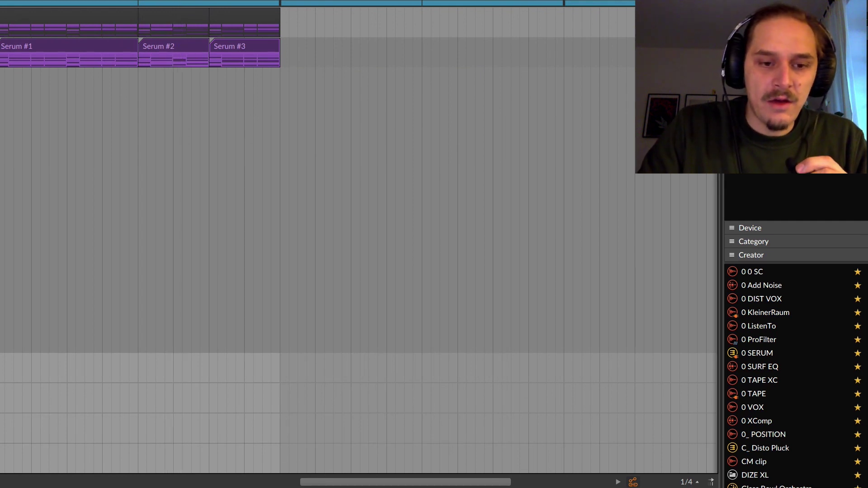
pyautogui.press('b')
pyautogui.write('neo')
pyautogui.press('Return')
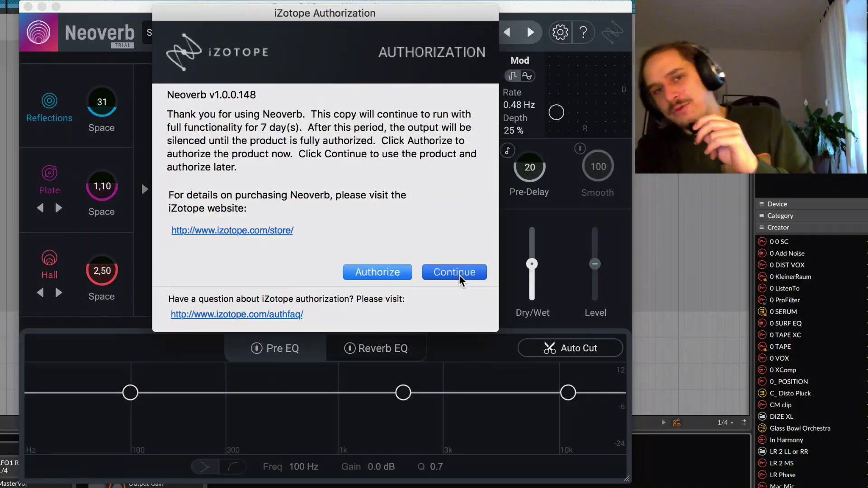
pyautogui.click(454, 273)
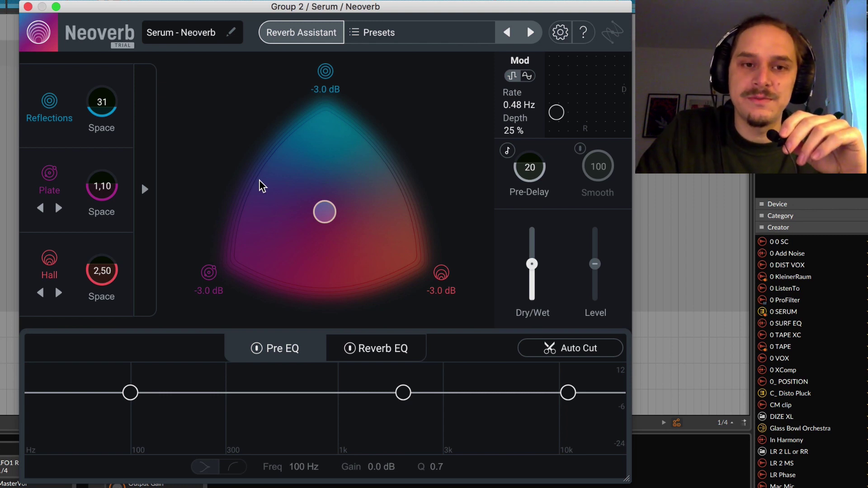
# Set up a Hall-dominated reverb blend at 100 % Dry/Wet with Smooth enabled.
pyautogui.moveTo(320, 224); pyautogui.dragTo(460, 274)
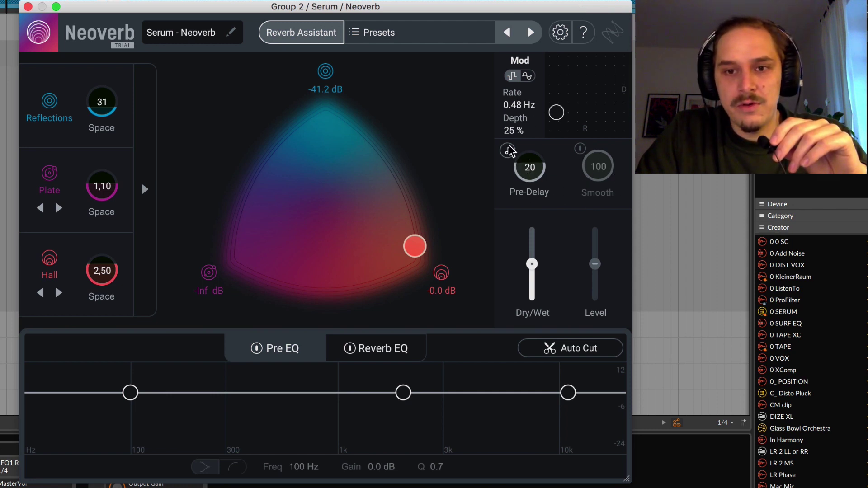
pyautogui.click(580, 149)
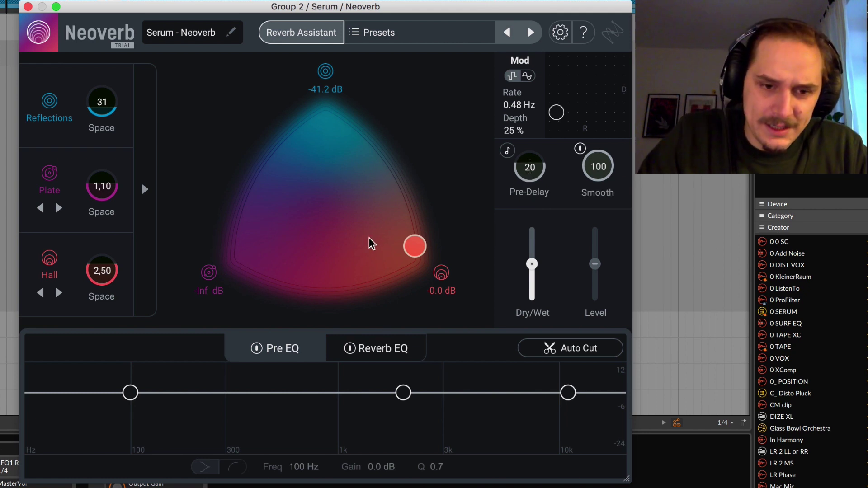
pyautogui.moveTo(532, 263); pyautogui.dragTo(533, 89)
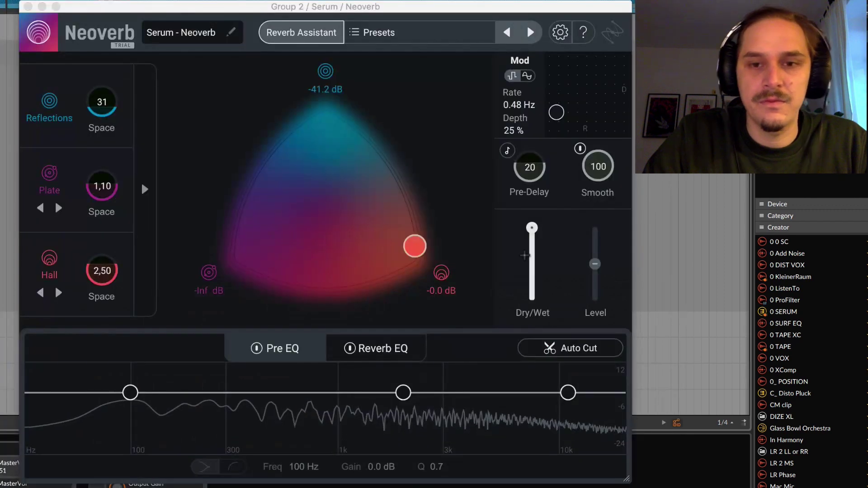
# Move the reverb blend fully to Reflections and set Dry/Wet to about 40 %.
pyautogui.moveTo(524, 256)
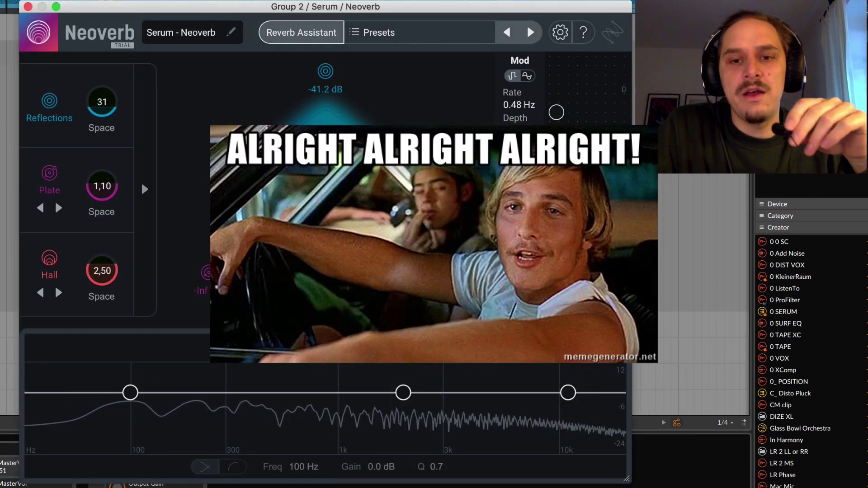
pyautogui.moveTo(283, 265); pyautogui.dragTo(322, 88)
pyautogui.moveTo(531, 228); pyautogui.dragTo(549, 276)
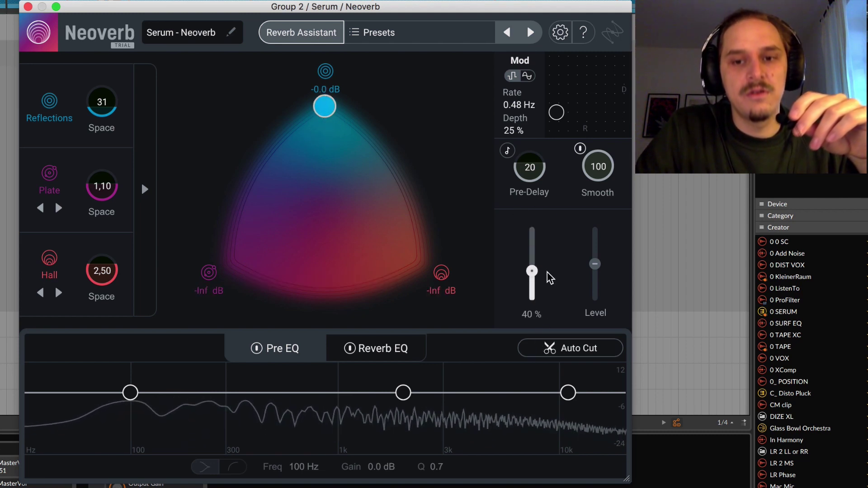
# Set the pre-delay to 1.8 ms and blend in some Plate at -18.8 dB and Hall at -21.1 dB.
pyautogui.moveTo(538, 129); pyautogui.dragTo(541, 191)
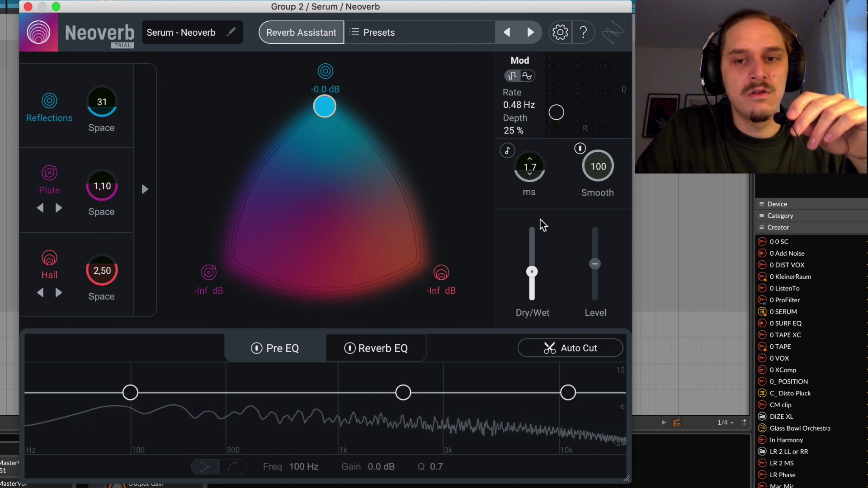
pyautogui.moveTo(543, 222); pyautogui.dragTo(543, 222)
pyautogui.moveTo(327, 136); pyautogui.dragTo(323, 154)
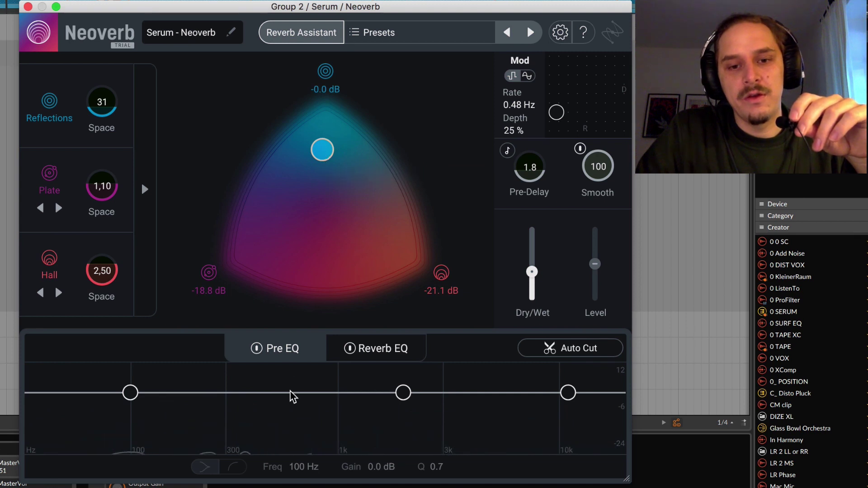
# Cut the Pre EQ high band to -18.9 dB at 5966 Hz and boost the Reverb EQ middle band by 4.6 dB at 1078 Hz.
pyautogui.moveTo(568, 392); pyautogui.dragTo(499, 469)
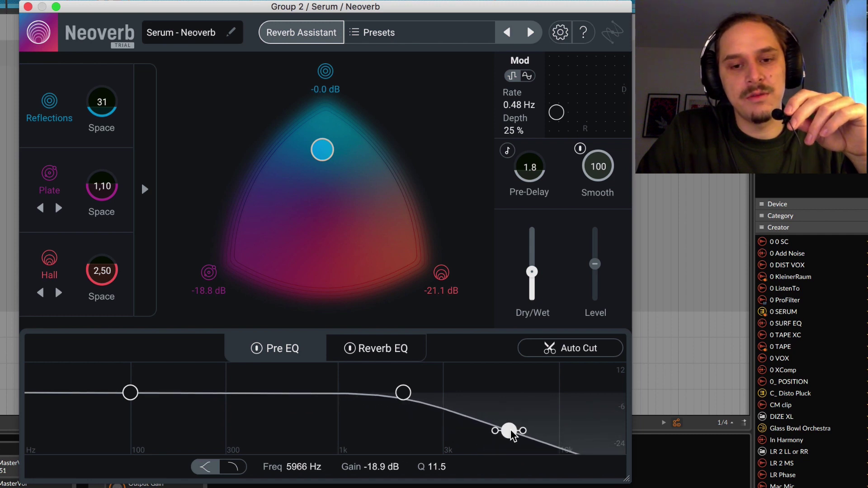
pyautogui.click(397, 355)
pyautogui.moveTo(406, 397); pyautogui.dragTo(347, 387)
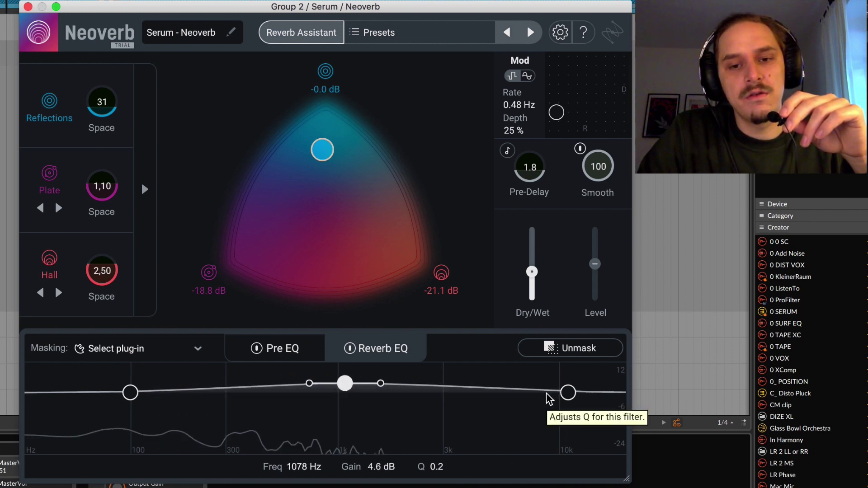
# Raise Dry/Wet to about 50 % and reduce the Reverb EQ middle band boost to about 1.9 dB at 1069 Hz.
pyautogui.moveTo(532, 272); pyautogui.dragTo(532, 261)
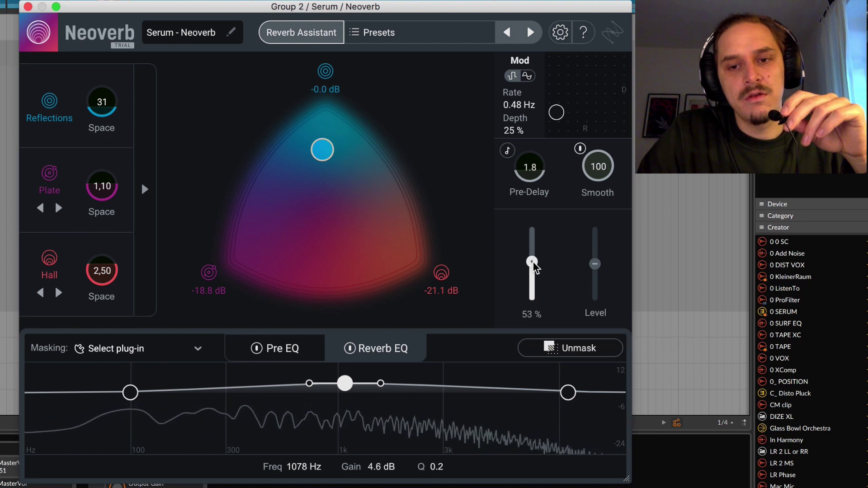
pyautogui.moveTo(347, 383); pyautogui.dragTo(346, 391)
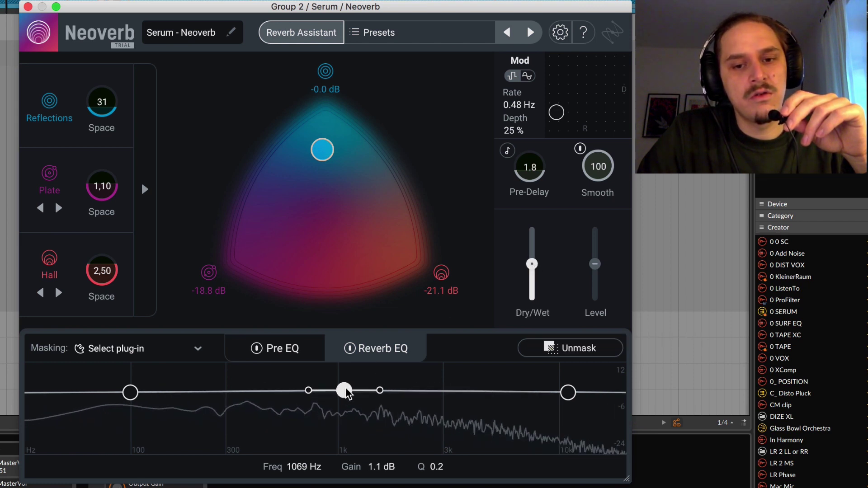
# With Dry/Wet lowered to about 42 %, set the Pre EQ high band to -9.4 dB at 7972 Hz and low band to -11.8 dB at 151 Hz.
pyautogui.click(310, 357)
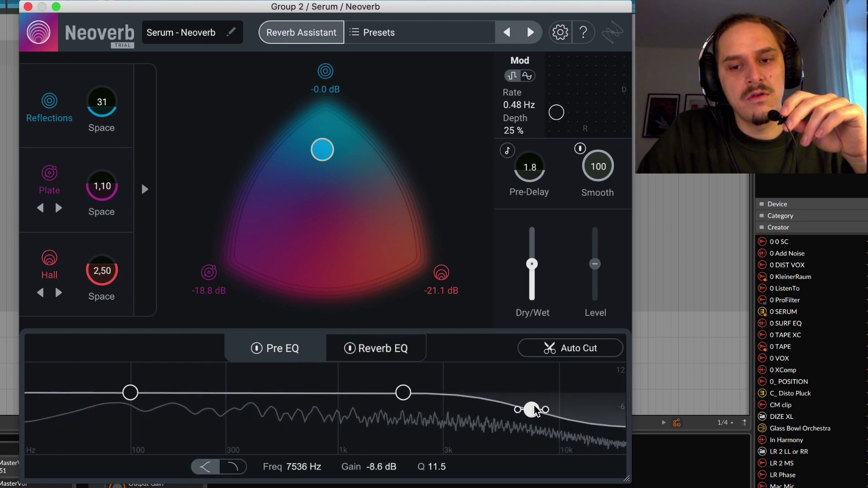
pyautogui.moveTo(535, 263)
pyautogui.mouseDown()
pyautogui.moveTo(535, 206)
pyautogui.moveTo(531, 272)
pyautogui.mouseUp()
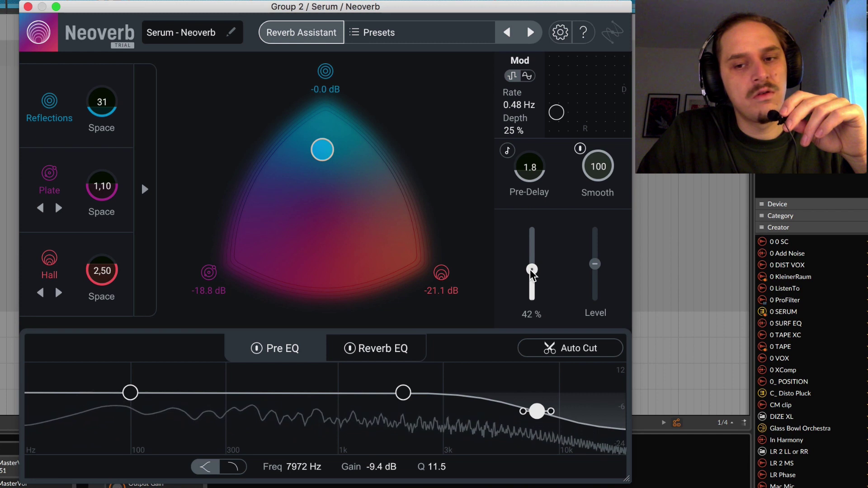
pyautogui.moveTo(138, 398); pyautogui.dragTo(162, 416)
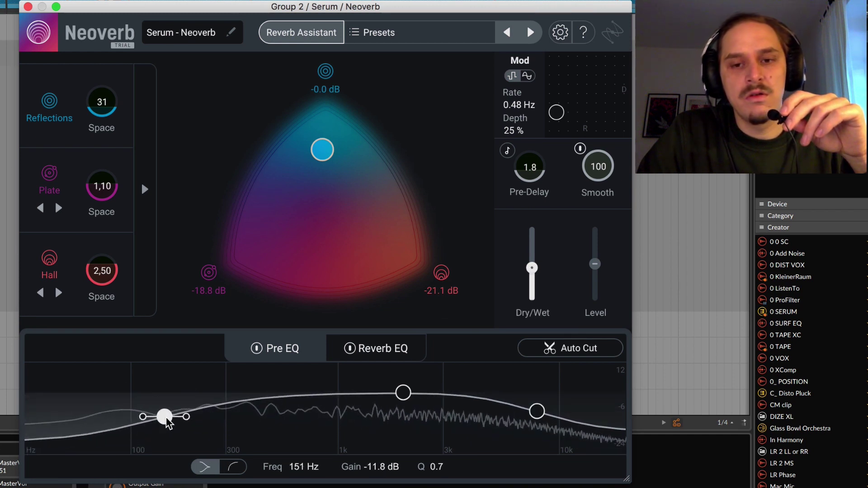
# With Dry/Wet at 100 %, move the Reverb EQ middle band to 12904 Hz with a 12.2 dB boost.
pyautogui.moveTo(531, 267); pyautogui.dragTo(532, 228)
pyautogui.click(400, 347)
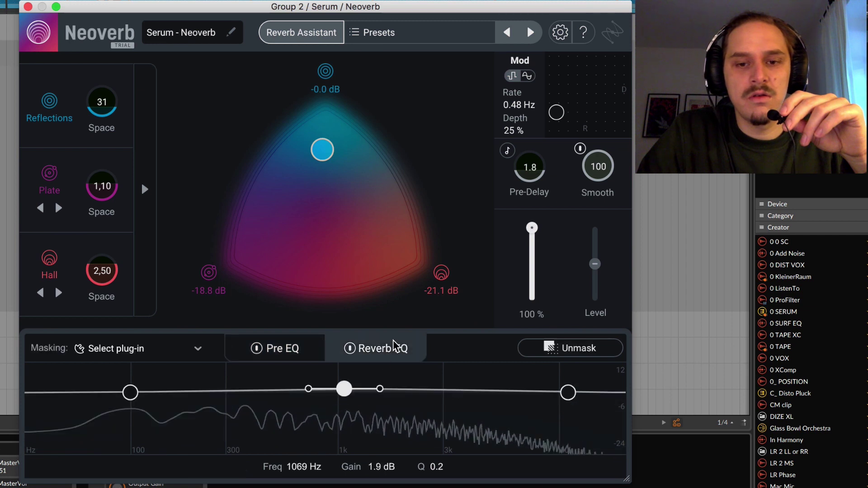
pyautogui.moveTo(445, 376); pyautogui.dragTo(583, 368)
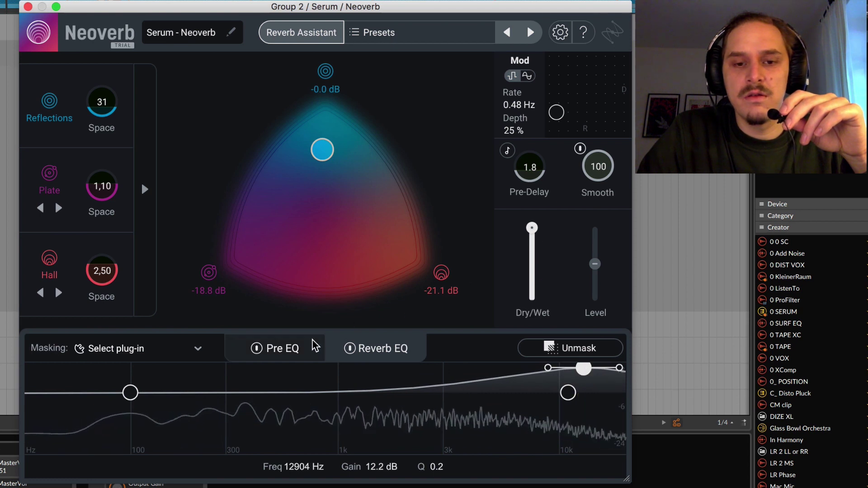
# Compare the Pre EQ and Reverb EQ curves, and lower Dry/Wet to about 40 %.
pyautogui.click(296, 351)
pyautogui.click(415, 343)
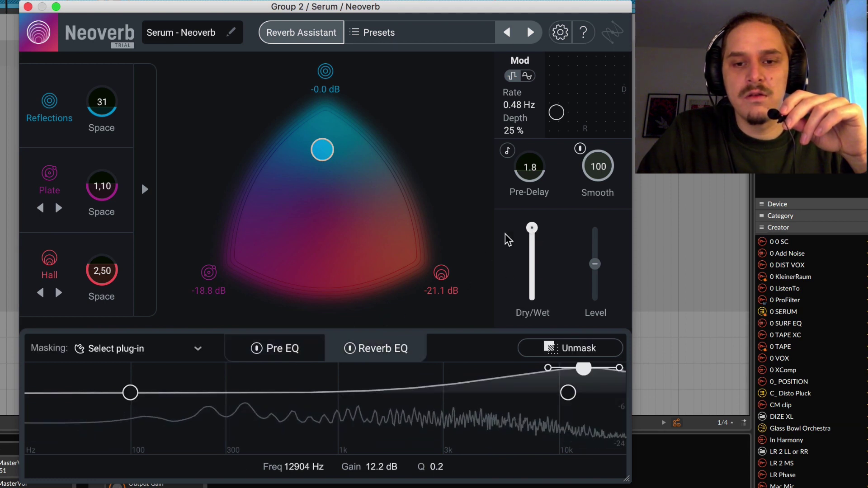
pyautogui.moveTo(532, 229); pyautogui.dragTo(534, 279)
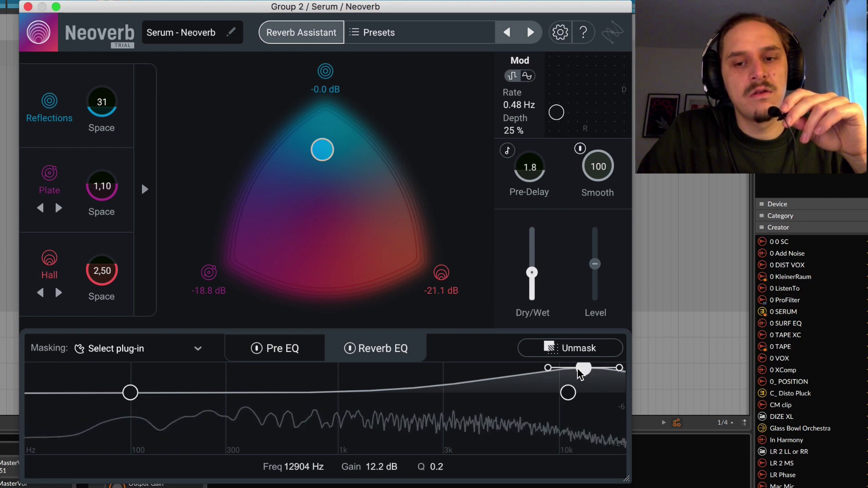
# Set the Reverb EQ middle band to -3.4 dB at 1634 Hz and run Unmask.
pyautogui.moveTo(583, 368); pyautogui.dragTo(384, 399)
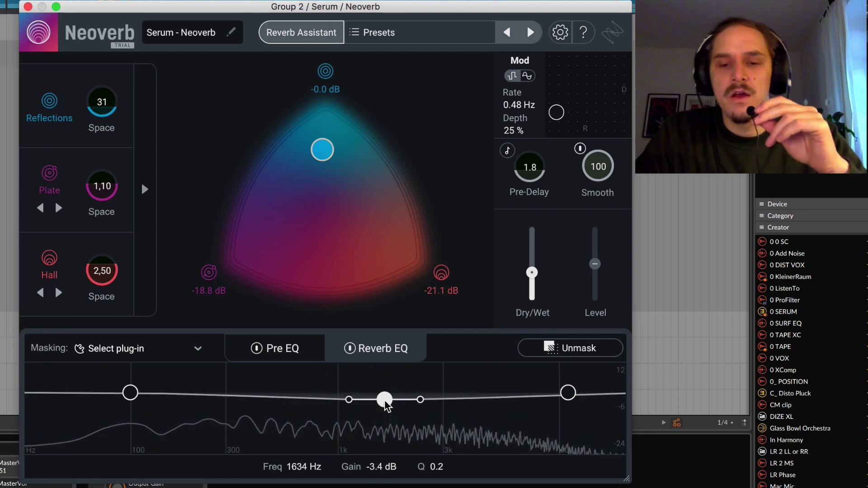
pyautogui.click(570, 348)
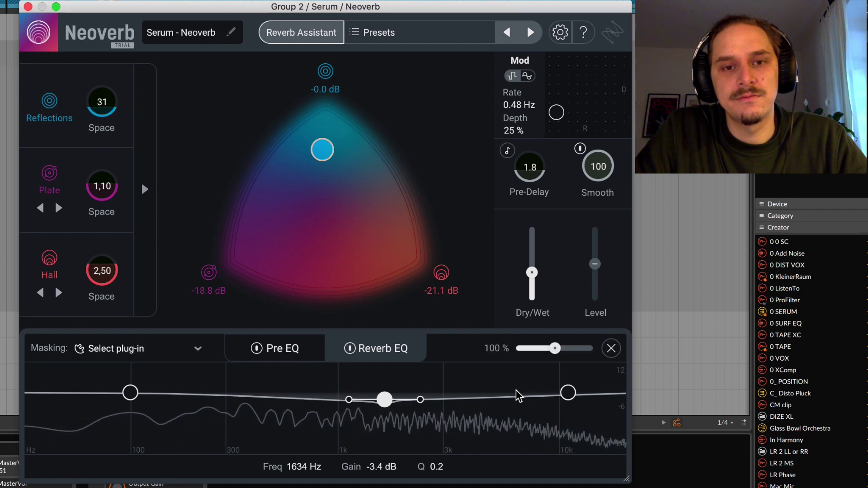
# Run Auto Cut on the Pre EQ, and toggle the EQs off and on to compare.
pyautogui.click(350, 350)
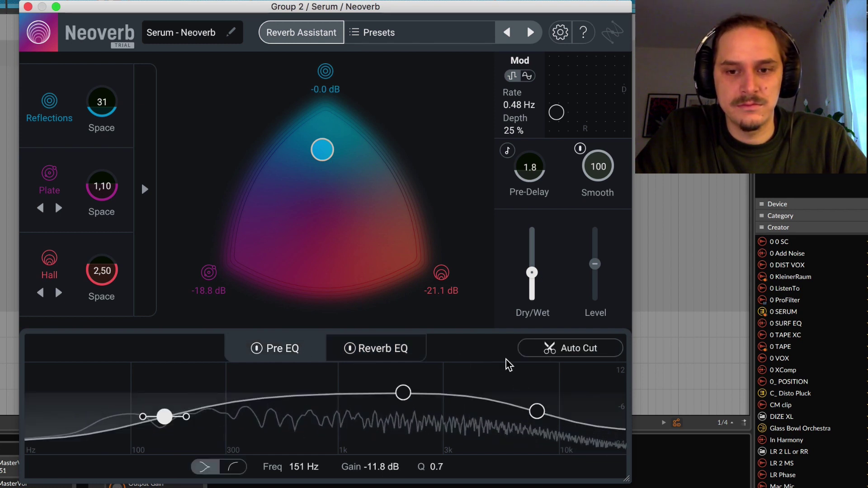
pyautogui.click(569, 348)
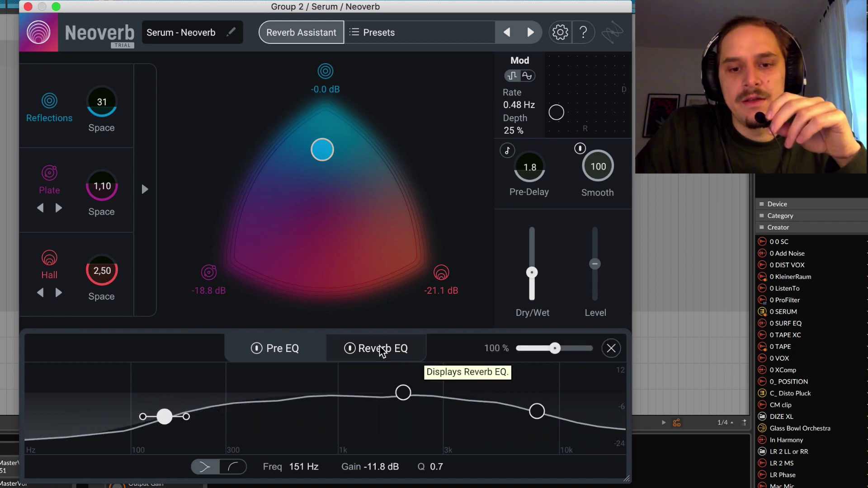
pyautogui.click(351, 351)
pyautogui.click(330, 352)
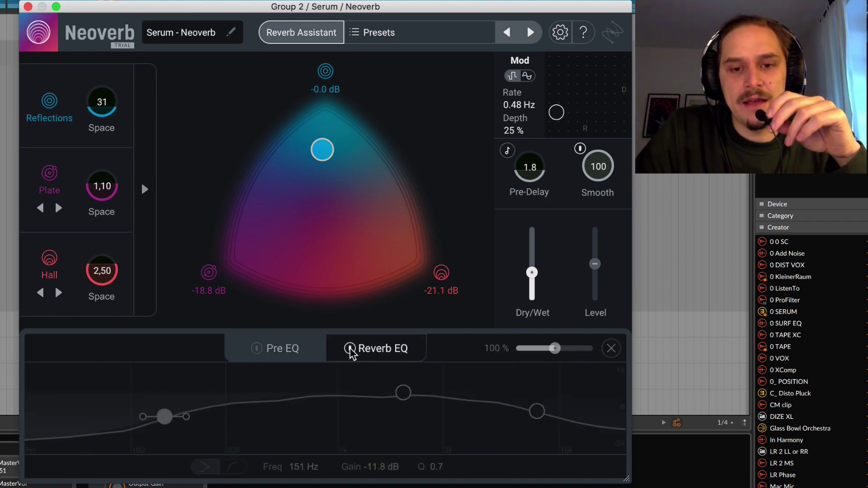
pyautogui.click(257, 349)
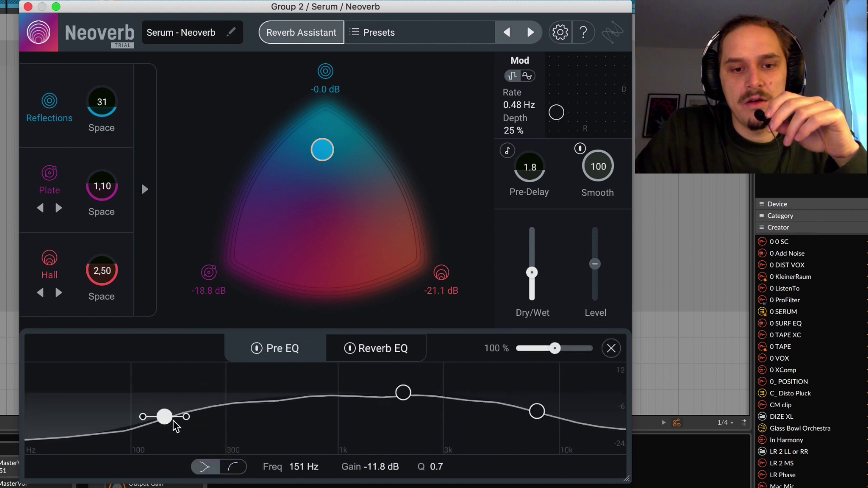
# Flatten and reset the Pre EQ bands, and reset the Reverb EQ middle band to 0.0 dB at 2000 Hz.
pyautogui.moveTo(169, 421); pyautogui.dragTo(170, 400)
pyautogui.moveTo(535, 412); pyautogui.dragTo(537, 394)
pyautogui.moveTo(402, 393); pyautogui.dragTo(426, 395)
pyautogui.moveTo(536, 397)
pyautogui.mouseDown()
pyautogui.moveTo(533, 385)
pyautogui.moveTo(530, 400)
pyautogui.mouseUp()
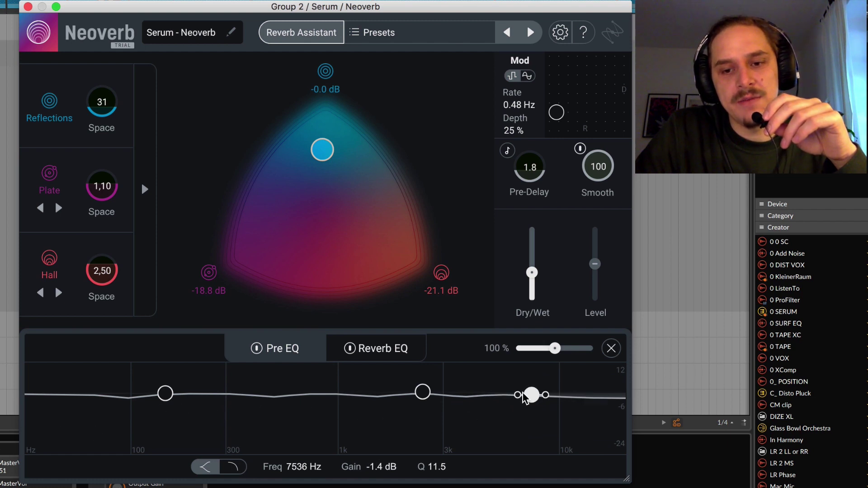
pyautogui.doubleClick(531, 397)
pyautogui.doubleClick(424, 394)
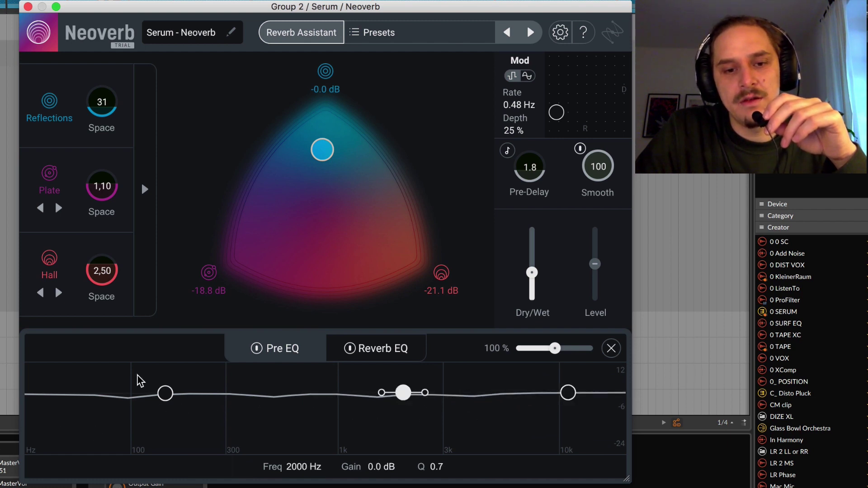
pyautogui.doubleClick(173, 397)
pyautogui.click(369, 356)
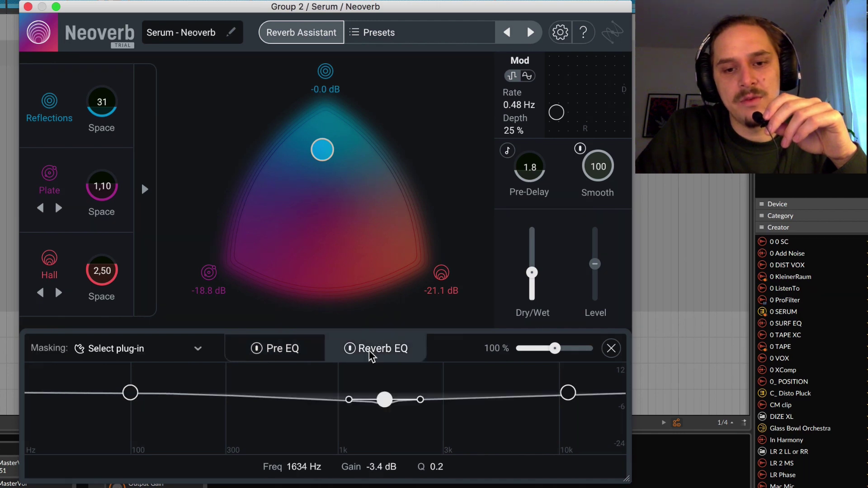
pyautogui.doubleClick(382, 399)
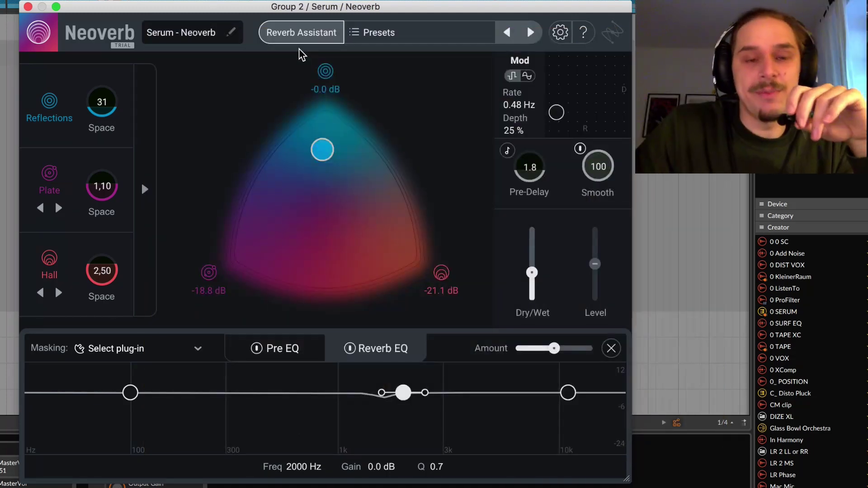
# In the Reverb Assistant, set Dry/Wet to 100 and try Style at Realistic and Dramatic with Size at XL and S.
pyautogui.click(297, 34)
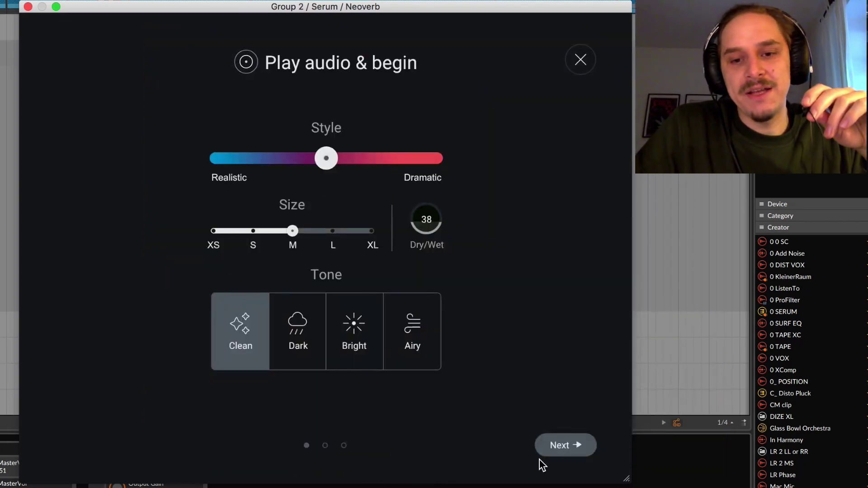
pyautogui.click(583, 63)
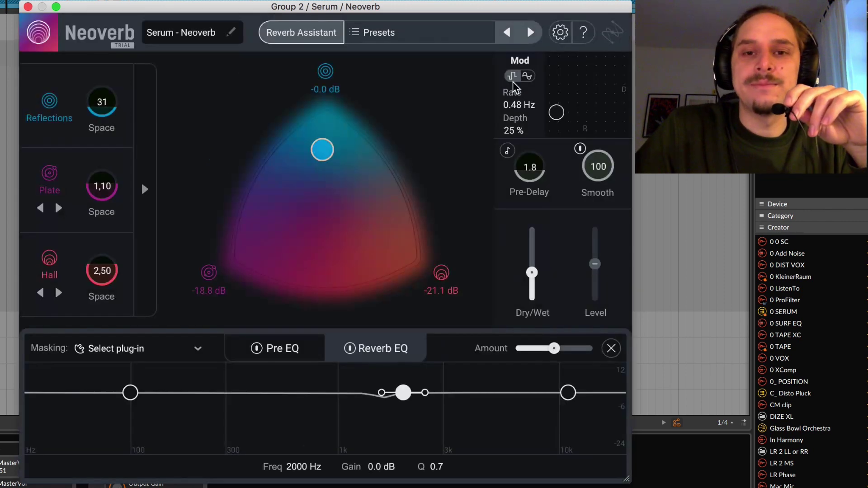
pyautogui.click(288, 40)
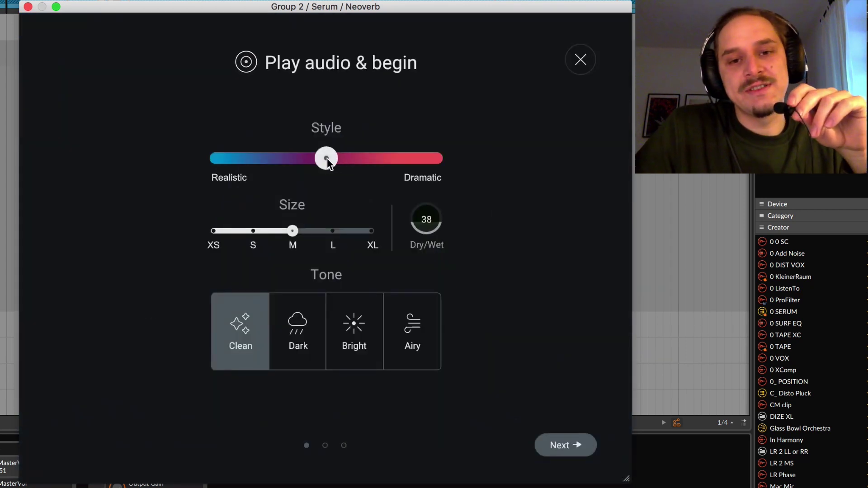
pyautogui.moveTo(326, 158); pyautogui.dragTo(163, 143)
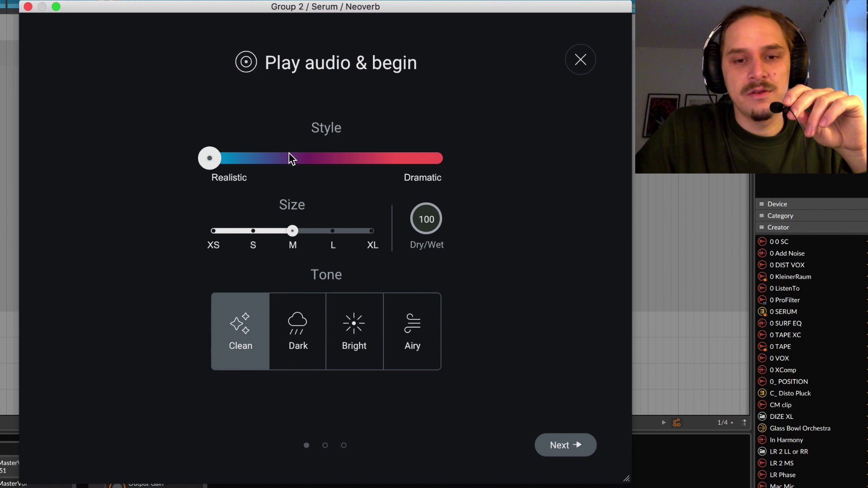
pyautogui.moveTo(251, 229); pyautogui.dragTo(357, 229)
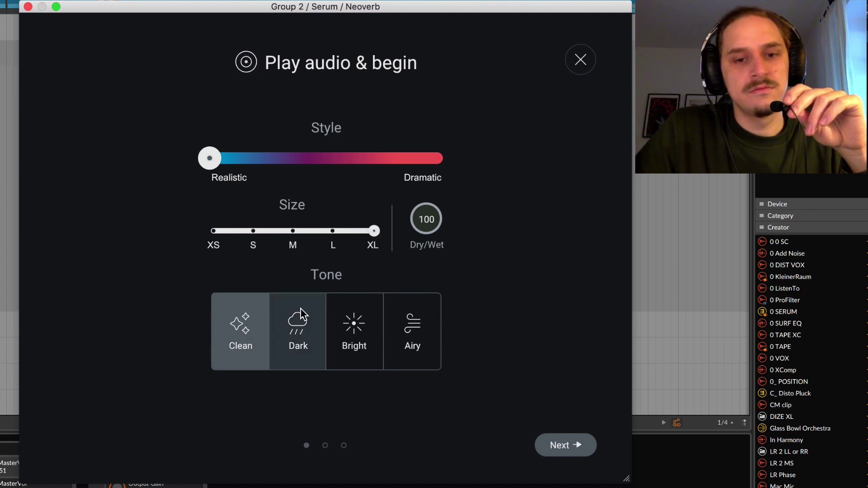
pyautogui.moveTo(213, 160); pyautogui.dragTo(436, 158)
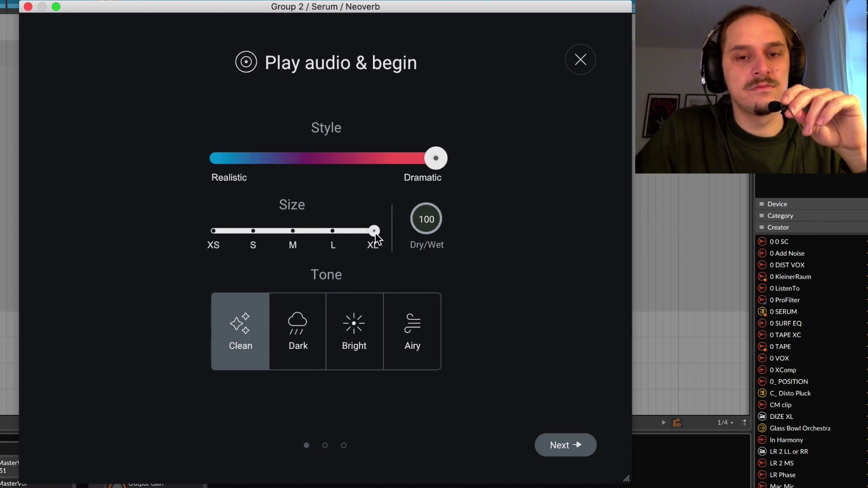
pyautogui.moveTo(375, 233); pyautogui.dragTo(301, 237)
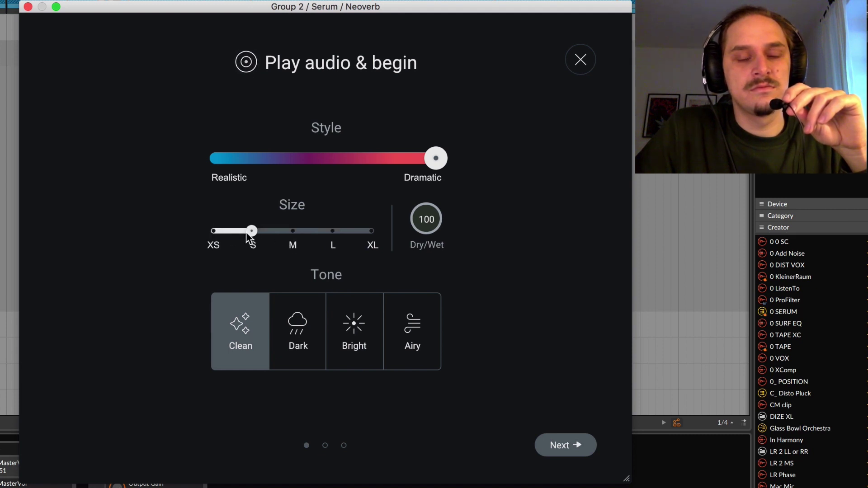
# Try the assistant's tones, and generate and accept a suggestion with Style near the middle, Size M and the Dark tone.
pyautogui.click(296, 312)
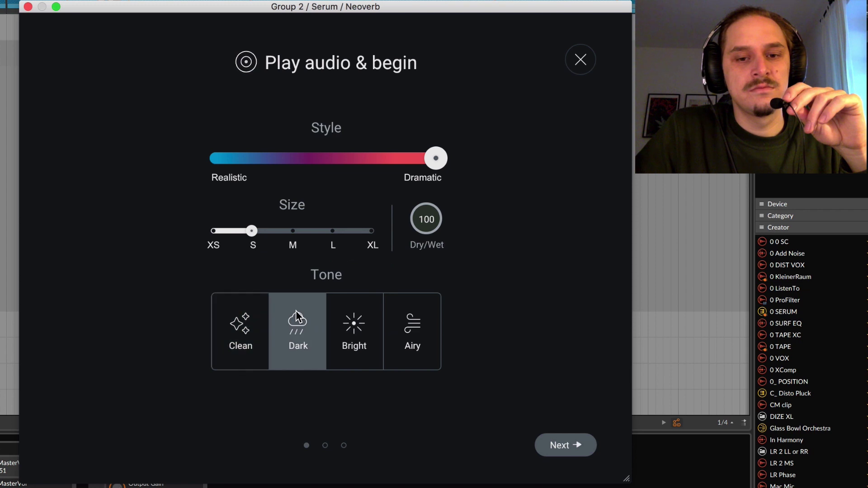
pyautogui.click(373, 334)
pyautogui.click(423, 335)
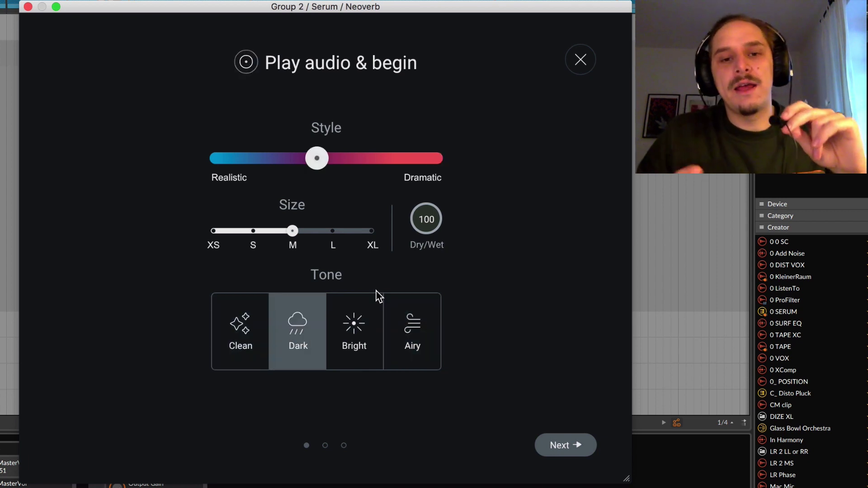
pyautogui.click(549, 446)
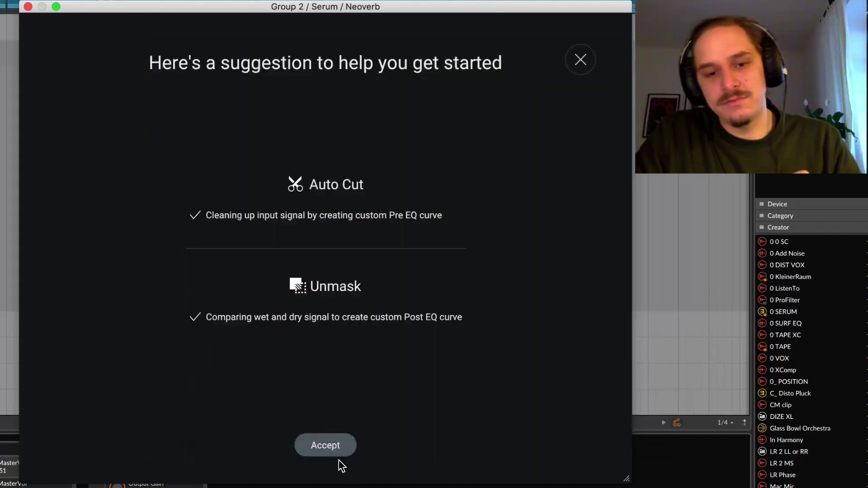
pyautogui.click(335, 447)
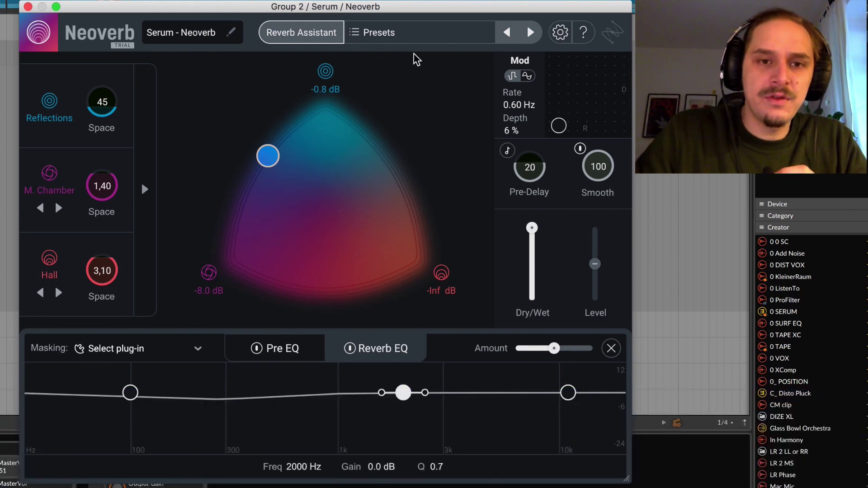
# Inspect the detailed reverb parameters, and move the blend point fully onto Reflections.
pyautogui.click(145, 191)
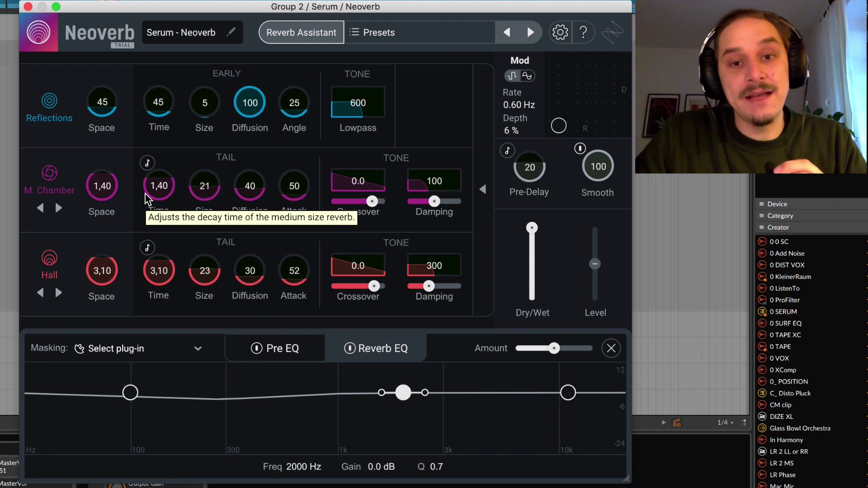
pyautogui.click(491, 228)
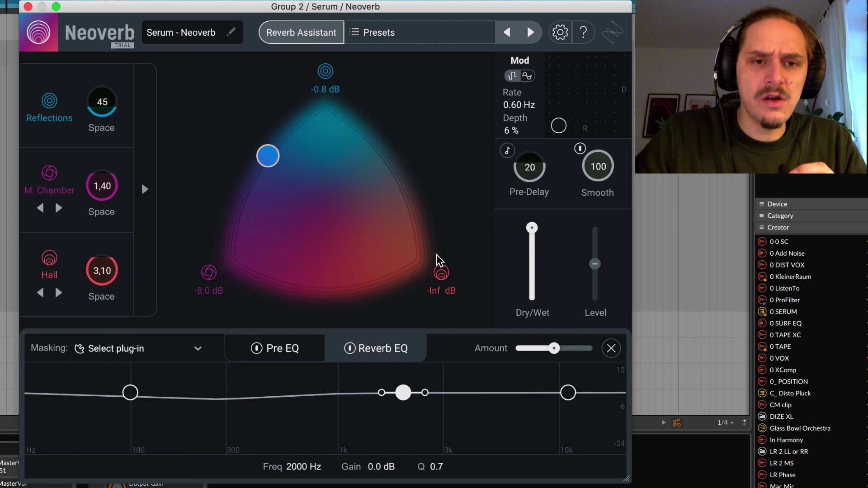
pyautogui.moveTo(273, 158); pyautogui.dragTo(325, 107)
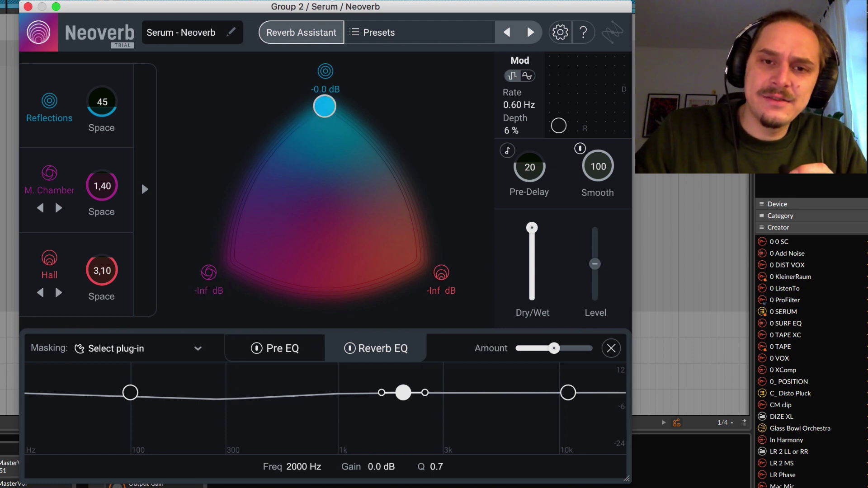
# In the expanded reverb controls, toggle Reflections and switch the reverb types, trying L. Chamber for Hall and choosing Plate over M. Chamber.
pyautogui.click(145, 193)
pyautogui.click(53, 105)
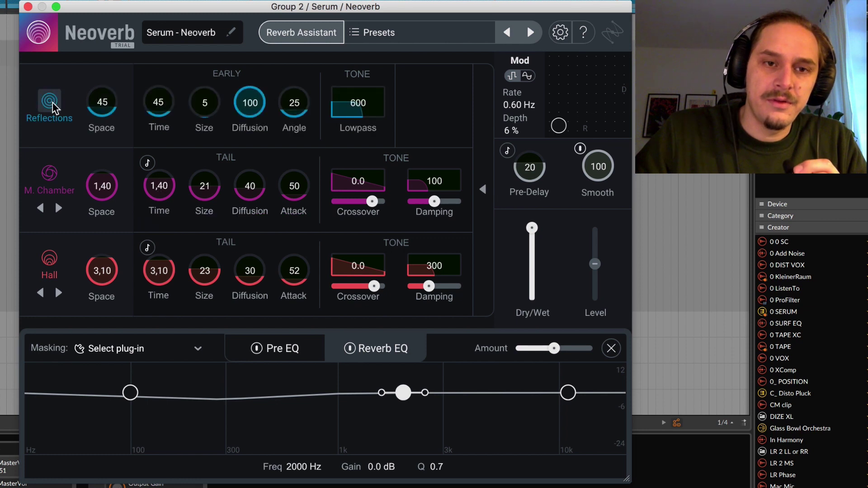
pyautogui.click(53, 104)
pyautogui.click(53, 104)
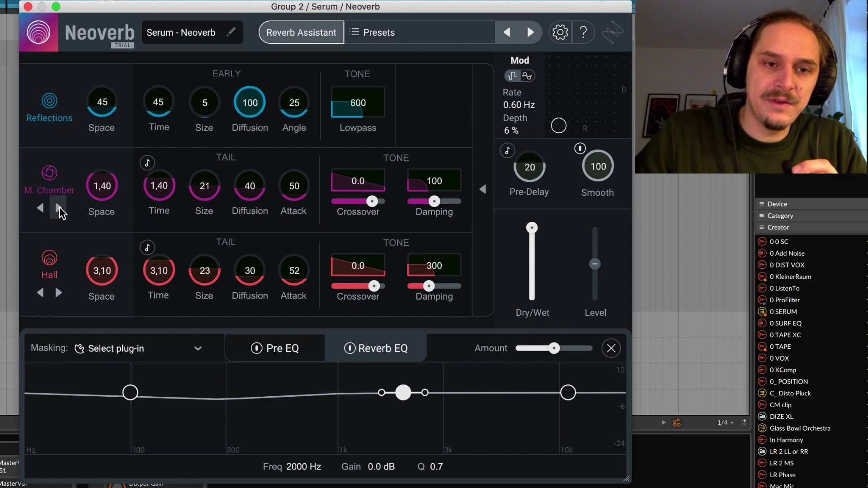
pyautogui.click(59, 293)
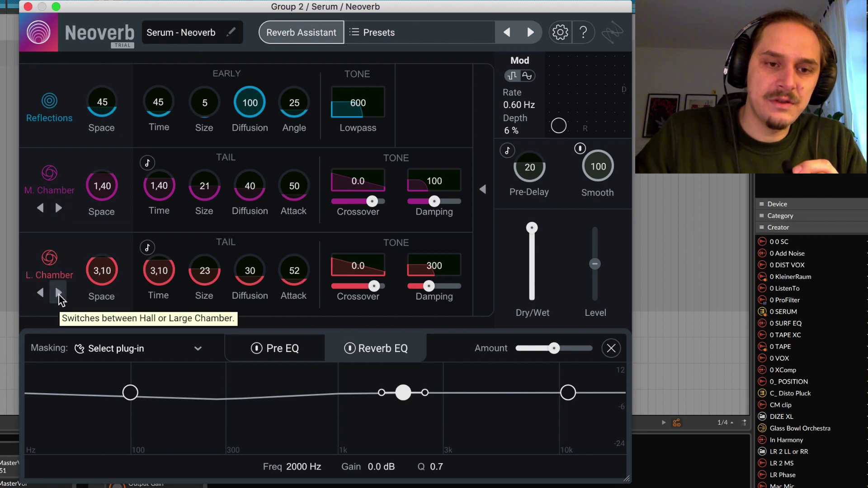
pyautogui.click(58, 209)
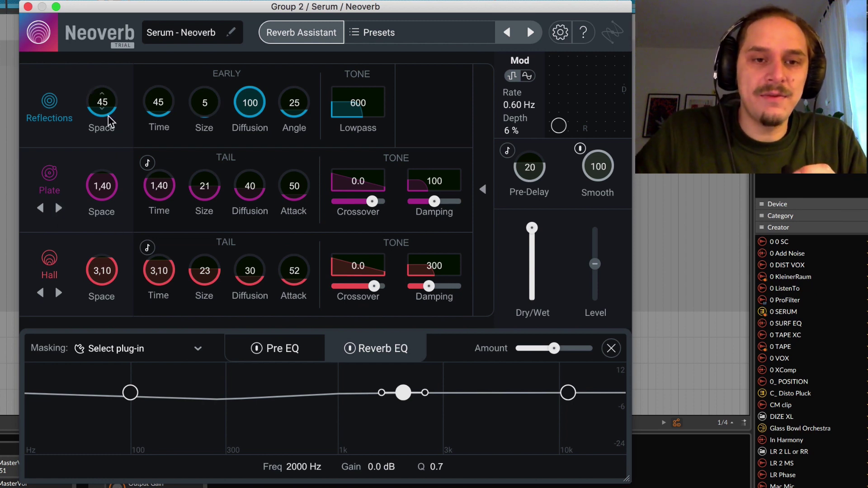
pyautogui.moveTo(105, 119); pyautogui.dragTo(55, 200)
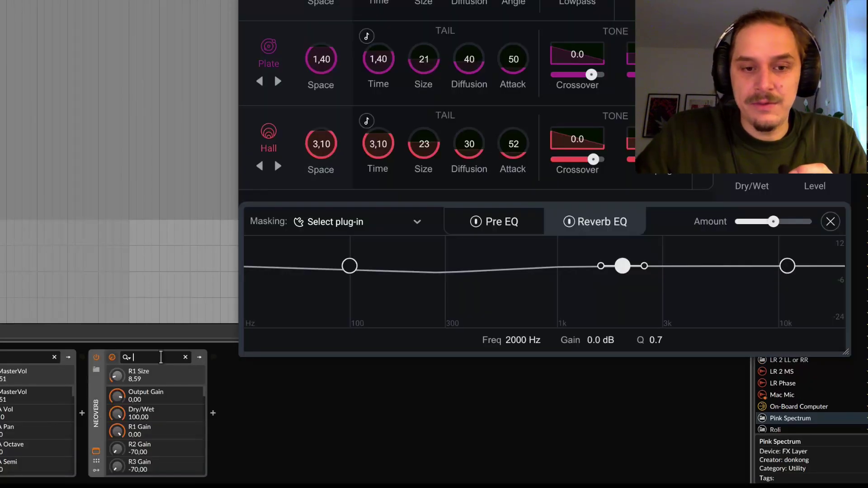
pyautogui.write('r1')
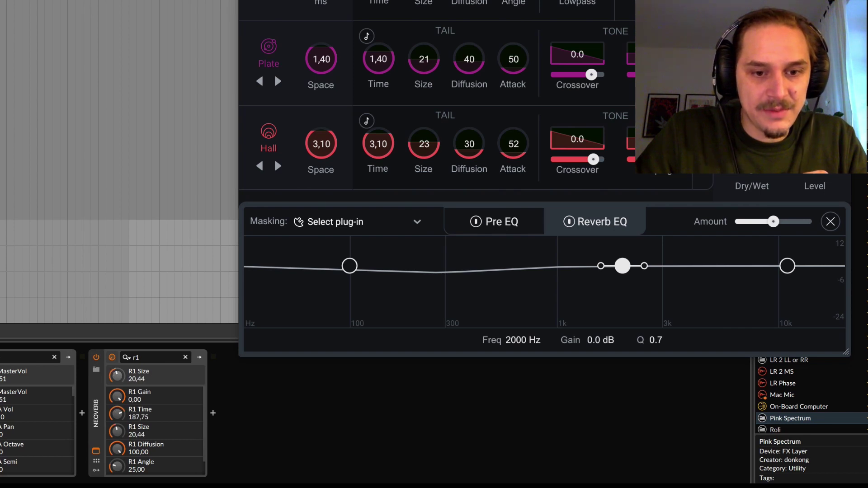
pyautogui.scroll(-1, 178, 449)
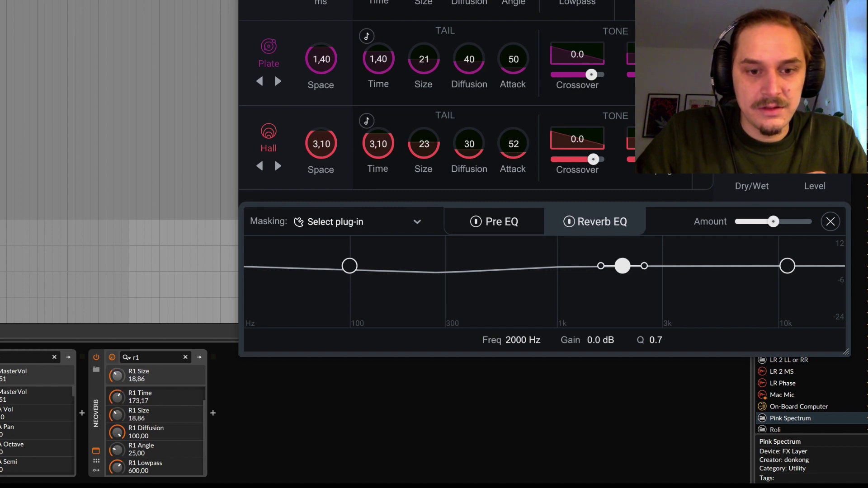
pyautogui.click(184, 357)
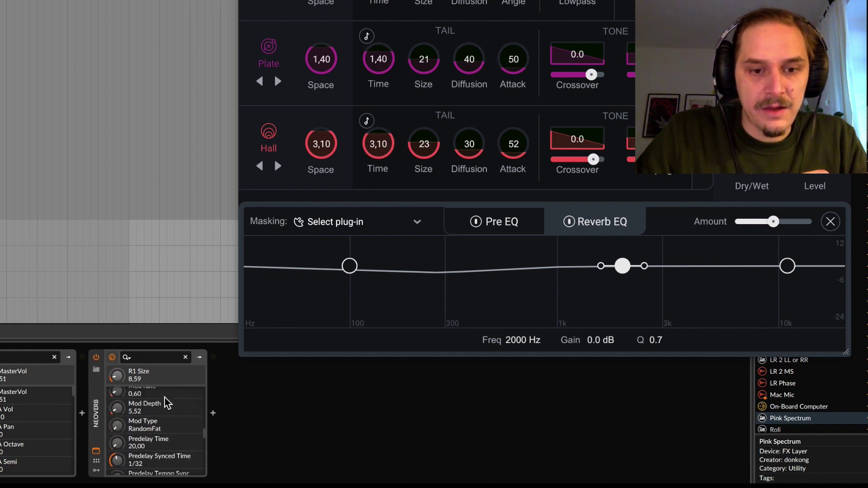
pyautogui.scroll(10, 168, 402)
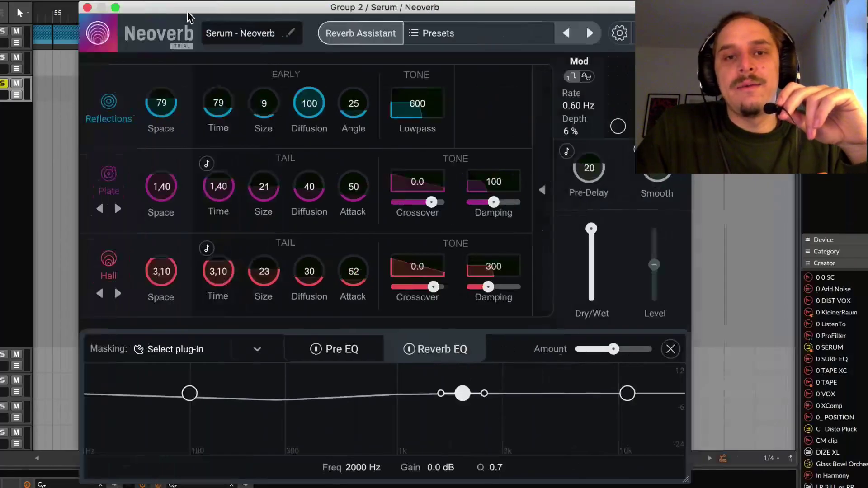
# Switch to the Serum window and delete the second peak point of the LFO 1 curve, leaving a single peak.
pyautogui.moveTo(187, 13); pyautogui.dragTo(123, 21)
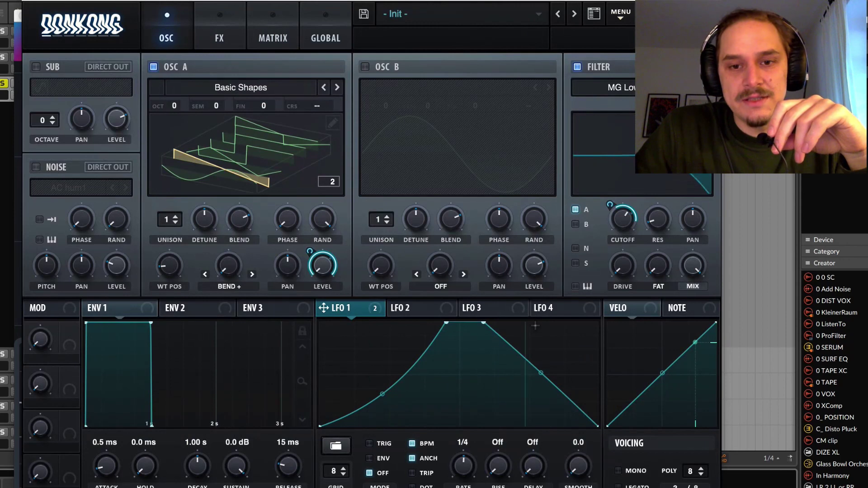
pyautogui.doubleClick(483, 323)
pyautogui.doubleClick(484, 324)
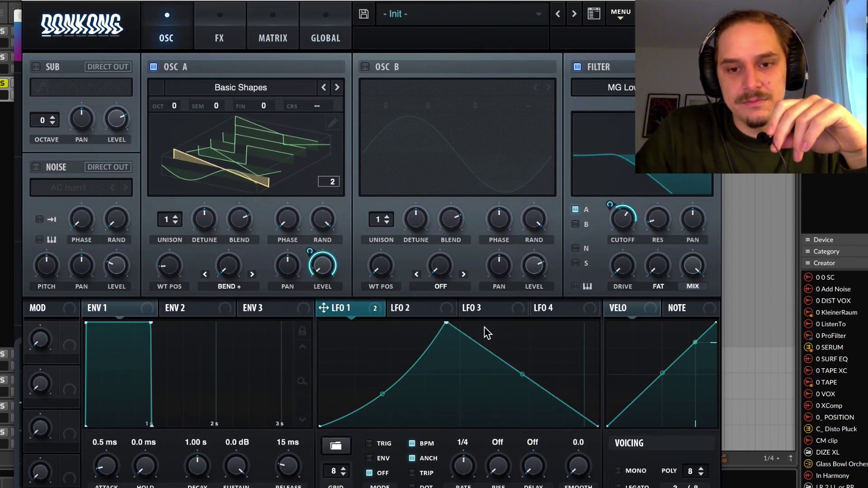
# Bend both sides of the LFO 1 peak into a narrow spike, ease the falling side back up, and close the Serum window.
pyautogui.moveTo(523, 378); pyautogui.dragTo(523, 427)
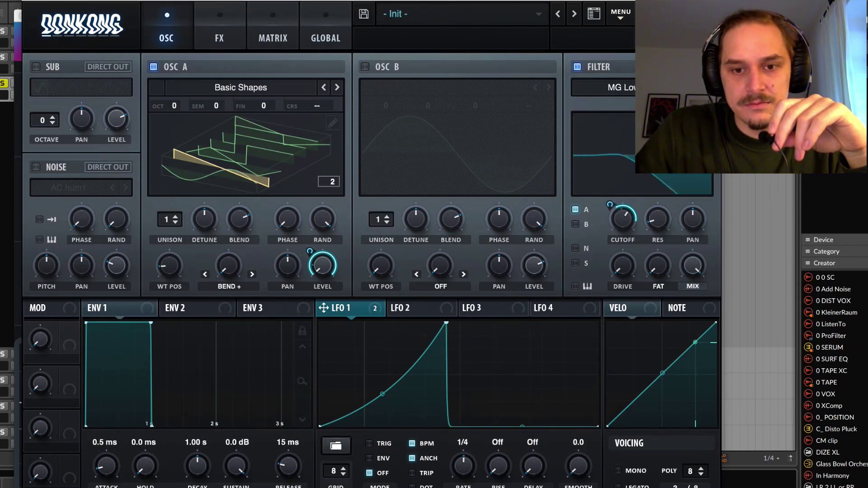
pyautogui.moveTo(386, 394); pyautogui.dragTo(388, 471)
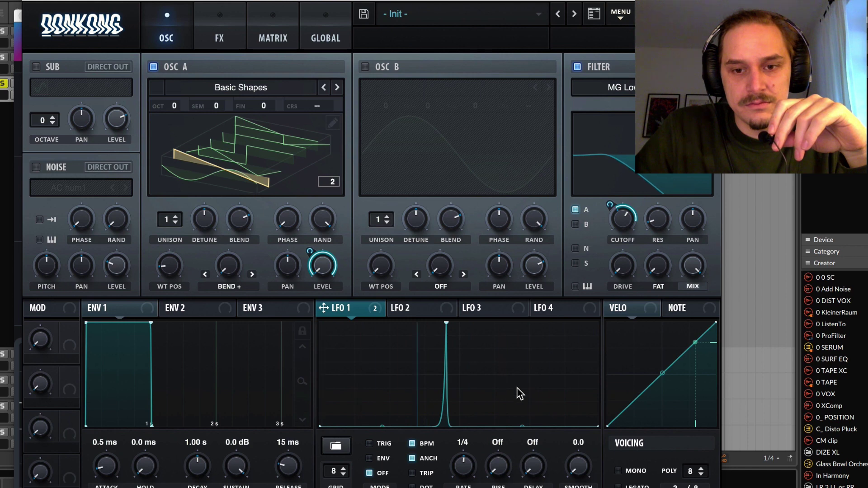
pyautogui.moveTo(521, 421); pyautogui.dragTo(529, 374)
pyautogui.press('super+w')
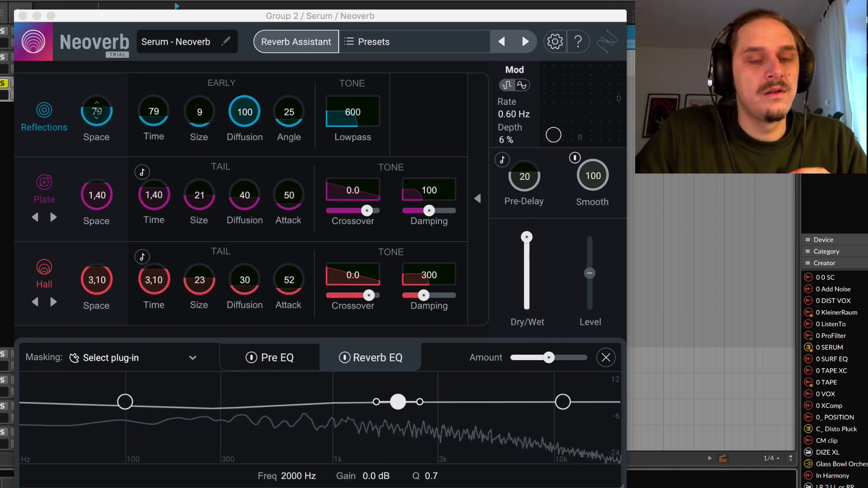
# Sweep the Reflections Space up to about 218 ms and settle it at 48 ms.
pyautogui.moveTo(96, 111); pyautogui.dragTo(100, 34)
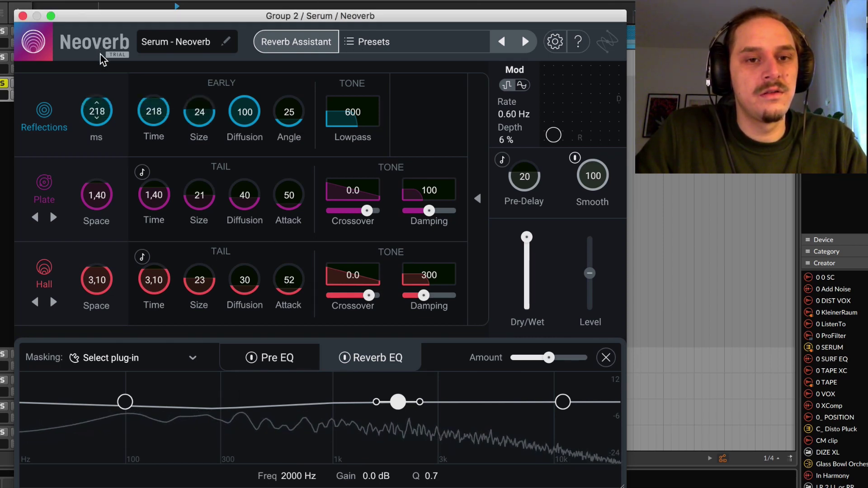
pyautogui.moveTo(100, 32); pyautogui.dragTo(101, 76)
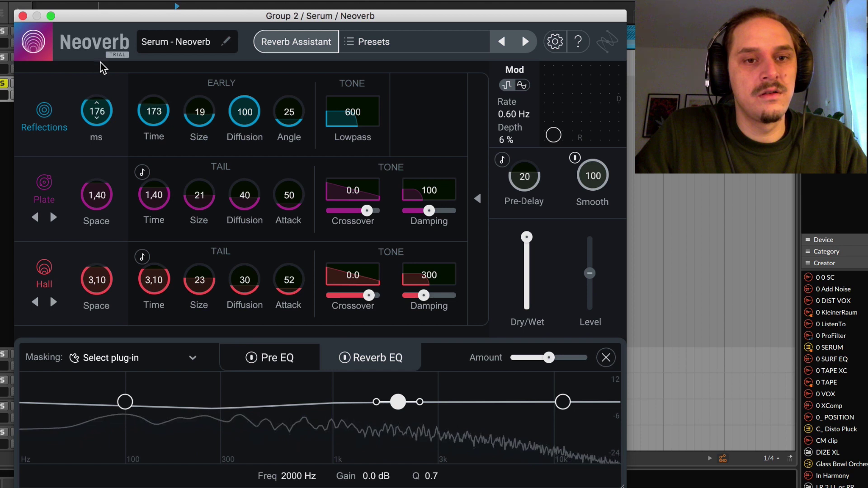
pyautogui.moveTo(101, 64); pyautogui.dragTo(128, 374)
pyautogui.moveTo(100, 136); pyautogui.dragTo(143, 315)
pyautogui.moveTo(133, 129); pyautogui.dragTo(128, 170)
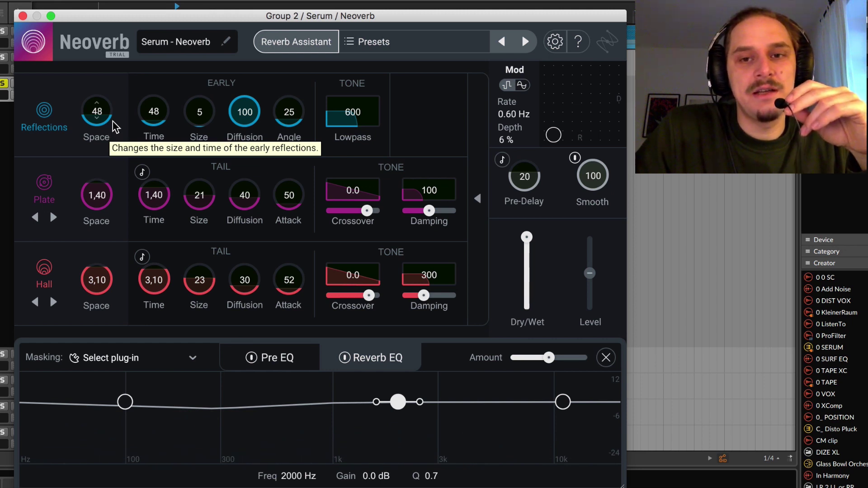
# Raise the Reflections Time alone to about 180 ms, lower it to 76 ms, and undo the last Size adjustment.
pyautogui.moveTo(140, 129); pyautogui.dragTo(156, 73)
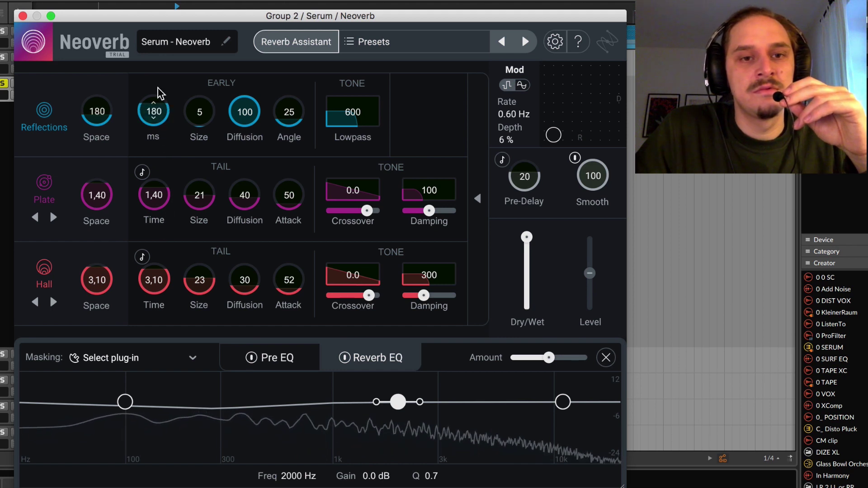
pyautogui.moveTo(167, 162); pyautogui.dragTo(168, 199)
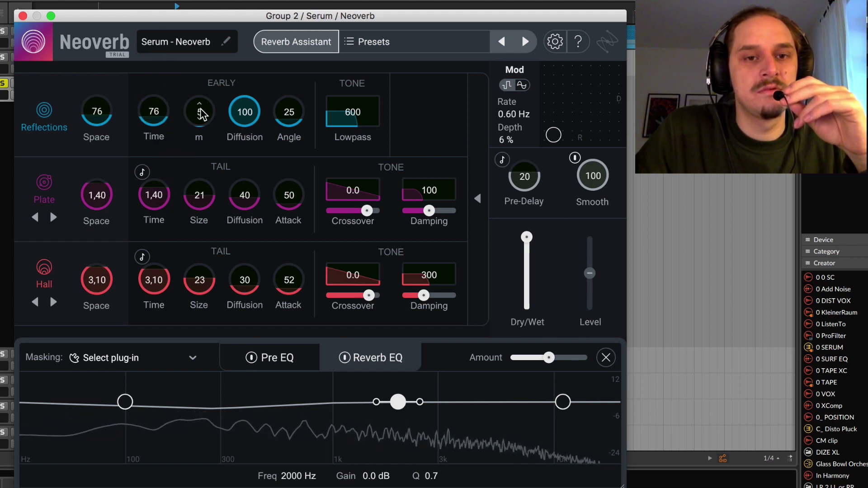
pyautogui.moveTo(201, 114); pyautogui.dragTo(201, 113)
pyautogui.hotkey('ctrl', 'z')
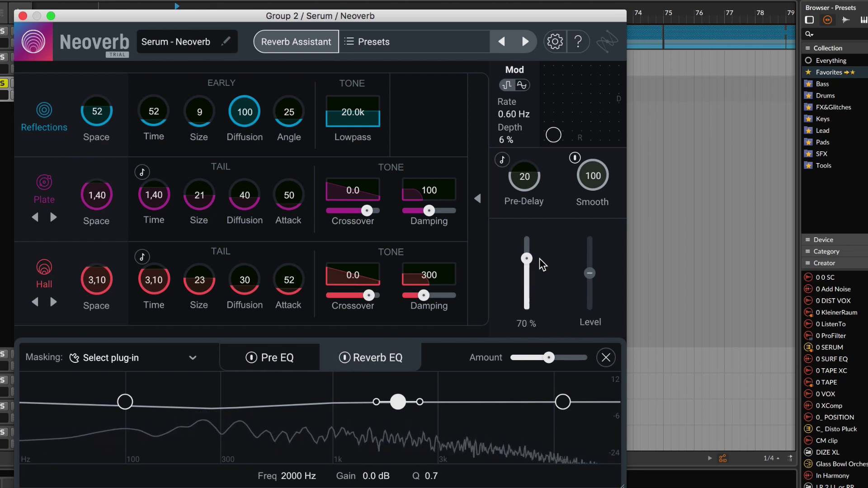
# Try a Pre-Delay of 0.00 and set it to 3.0 ms.
pyautogui.moveTo(525, 203); pyautogui.dragTo(526, 237)
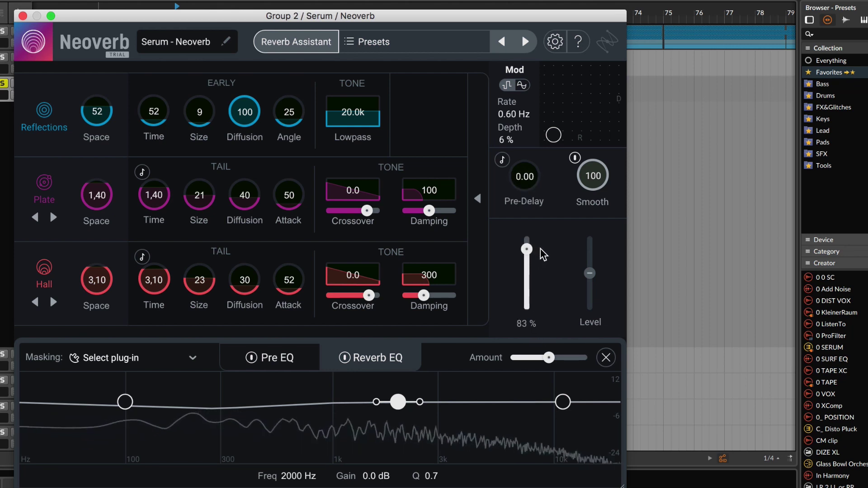
pyautogui.moveTo(523, 186); pyautogui.dragTo(523, 172)
# Set the Reflections Angle to 94 and the Reflections Time to 29 ms.
pyautogui.moveTo(283, 17); pyautogui.dragTo(280, 83)
pyautogui.moveTo(279, 29); pyautogui.dragTo(280, 4)
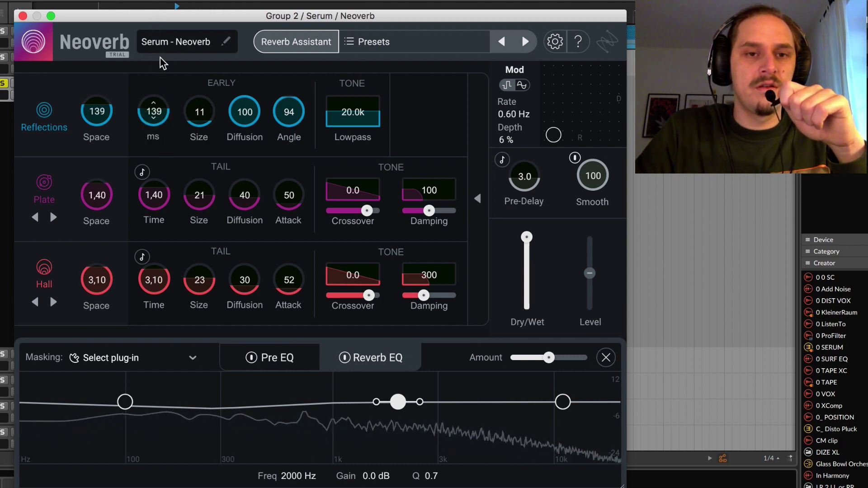
pyautogui.moveTo(154, 111); pyautogui.dragTo(144, 28)
pyautogui.moveTo(152, 65); pyautogui.dragTo(166, 145)
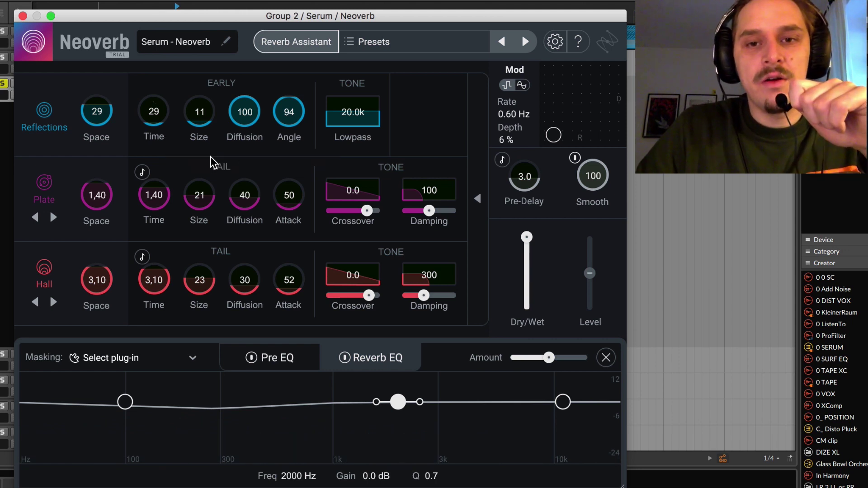
# Move the blend point fully onto Plate, and lower the Plate Space to 0.30 s in the expanded reverb controls.
pyautogui.click(477, 198)
pyautogui.moveTo(316, 120); pyautogui.dragTo(155, 294)
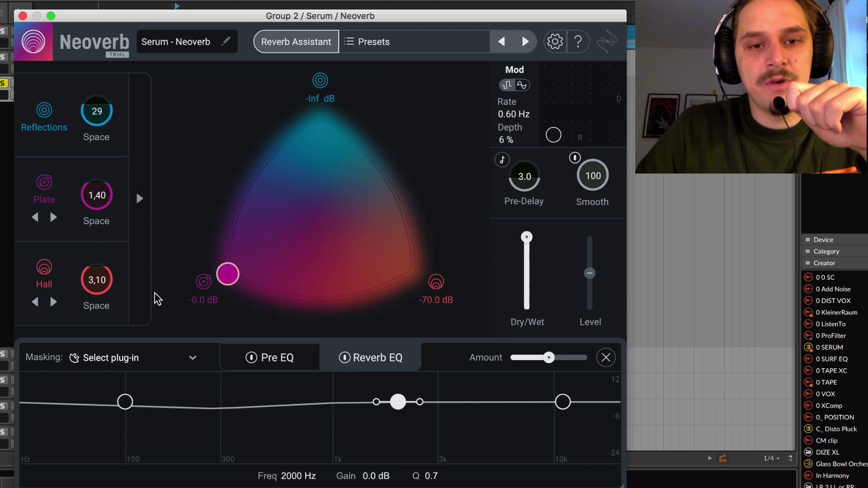
pyautogui.click(140, 198)
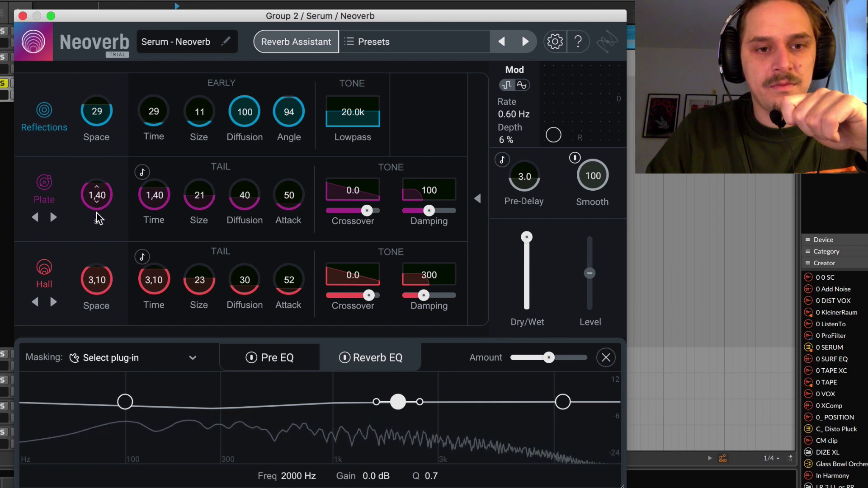
pyautogui.moveTo(96, 216); pyautogui.dragTo(101, 74)
pyautogui.moveTo(106, 311); pyautogui.dragTo(106, 333)
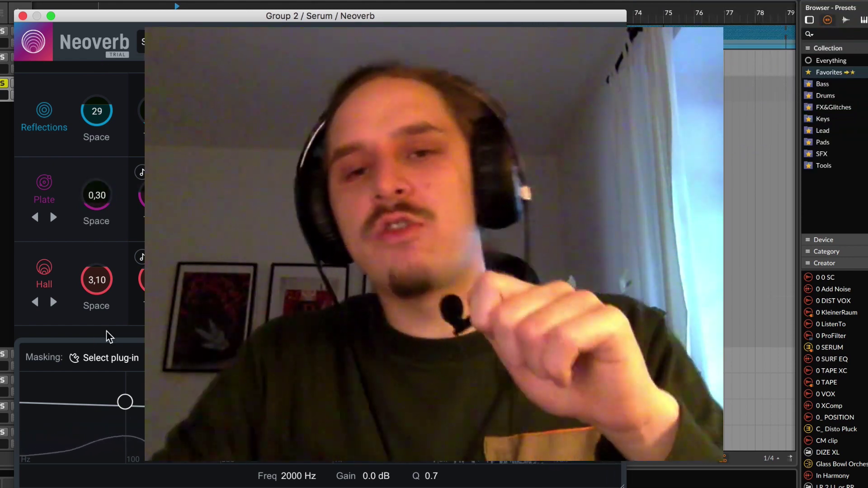
# Move the Neoverb window clear of the arrangement, and vary the Plate Space around 0.32 s during playback.
pyautogui.moveTo(140, 16); pyautogui.dragTo(316, 148)
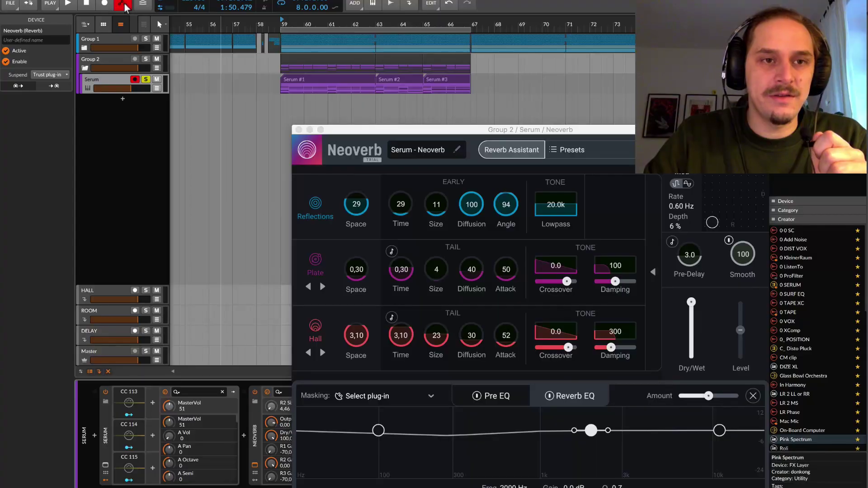
pyautogui.press('space')
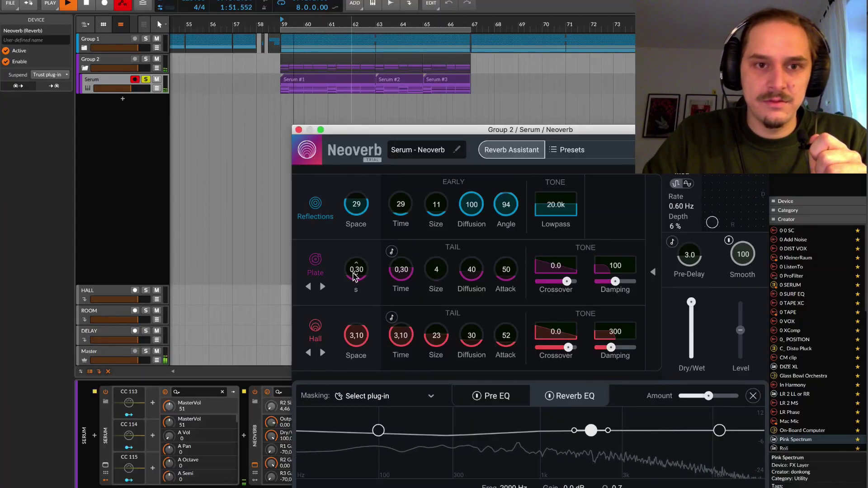
pyautogui.moveTo(357, 267); pyautogui.dragTo(367, 278)
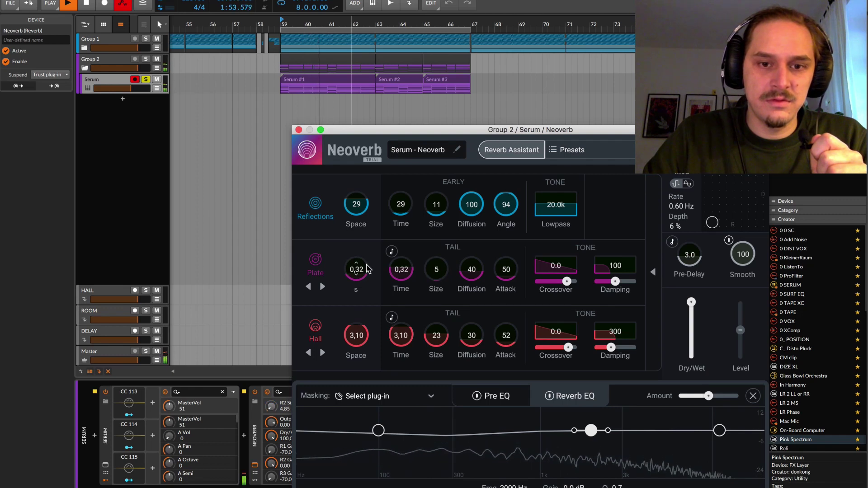
pyautogui.moveTo(367, 278); pyautogui.dragTo(363, 365)
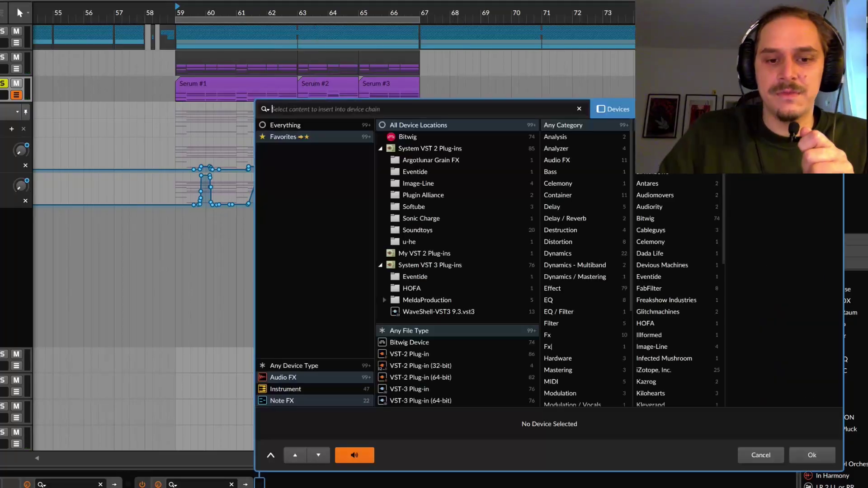
# Insert the OTT compressor into the Serum track's device chain, audition it during playback, and switch the device off.
pyautogui.write('ott')
pyautogui.press('Return')
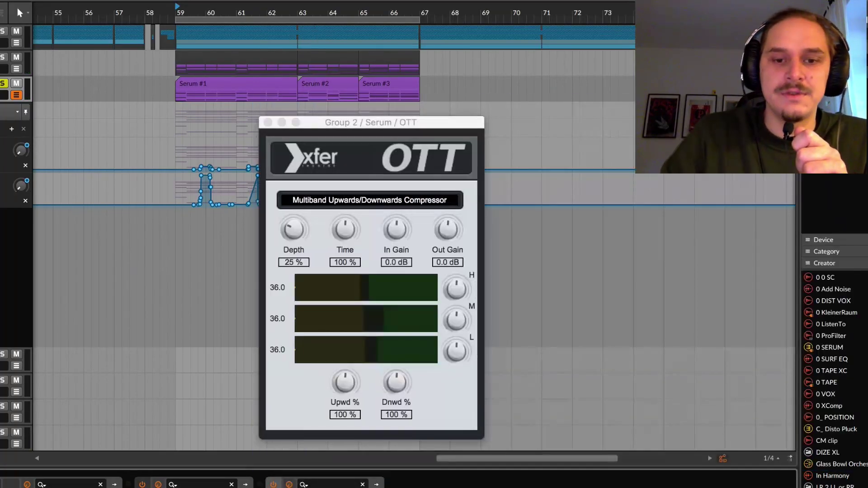
pyautogui.press('space')
pyautogui.click(312, 229)
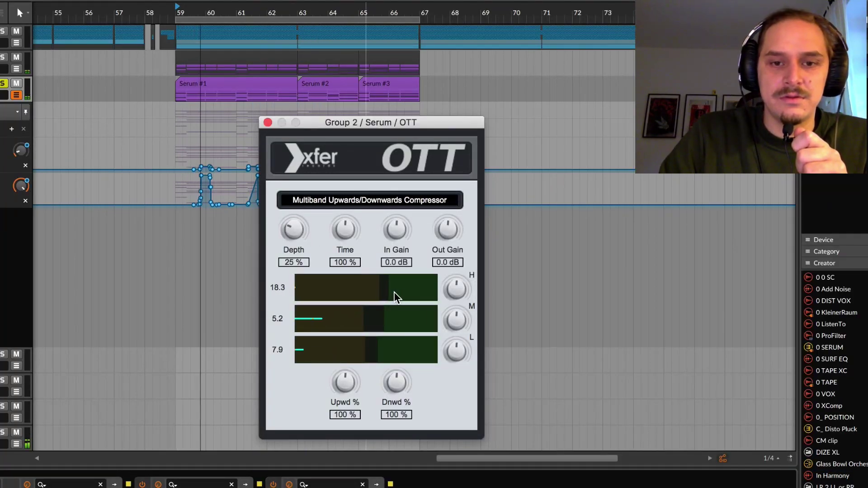
pyautogui.scroll(2, 292, 233)
pyautogui.scroll(5, 346, 228)
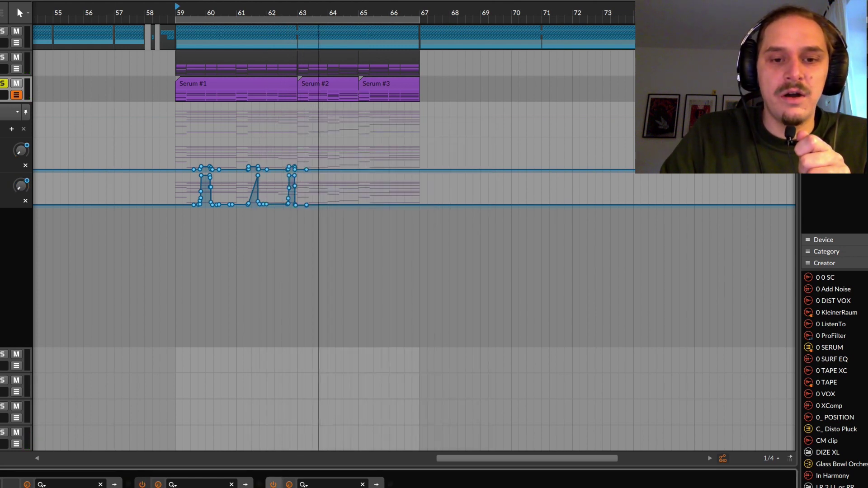
pyautogui.click(273, 484)
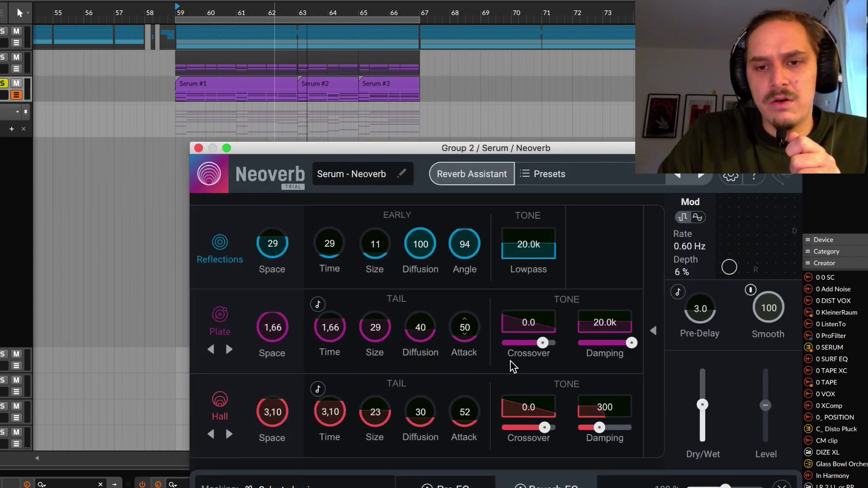
# Set the Plate Crossover to 1.0 at 4000 Hz, with Diffusion at 70 and Attack at 199.
pyautogui.moveTo(541, 343); pyautogui.dragTo(541, 338)
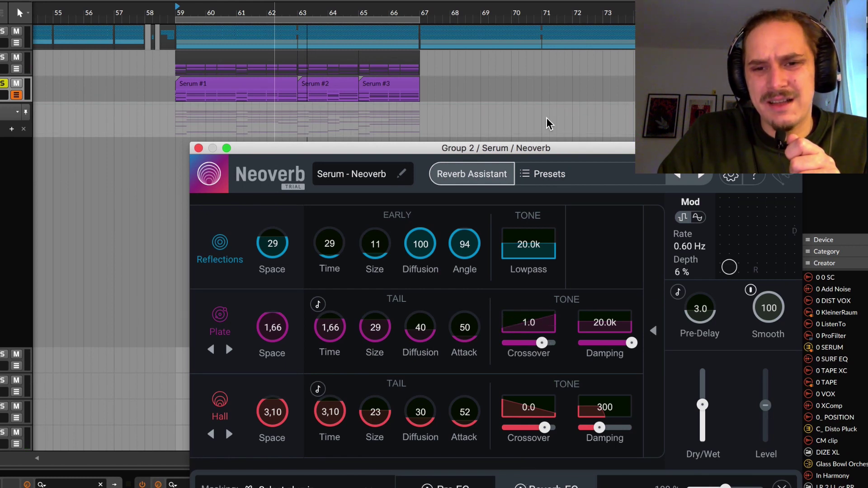
pyautogui.moveTo(542, 342); pyautogui.dragTo(563, 346)
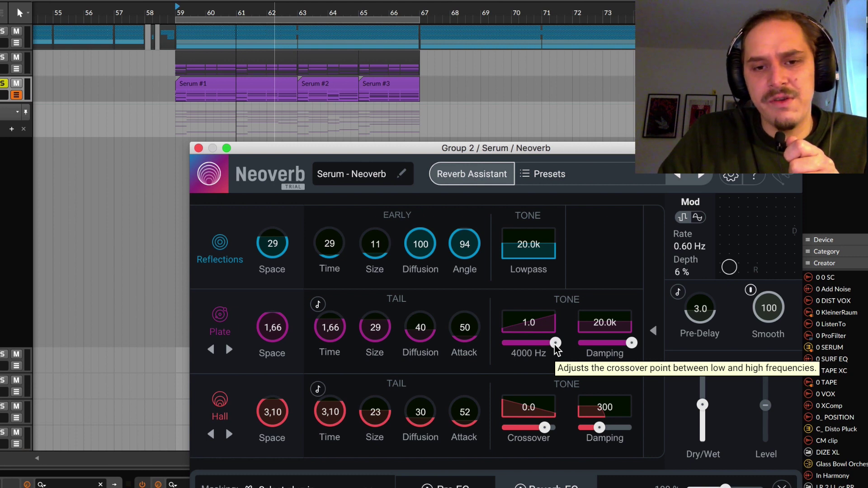
pyautogui.moveTo(420, 327); pyautogui.dragTo(425, 230)
pyautogui.moveTo(453, 310); pyautogui.dragTo(465, 210)
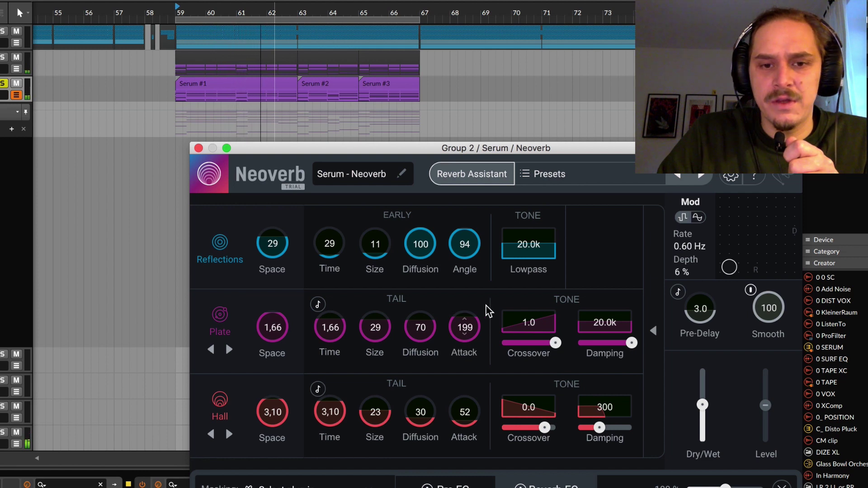
# Set the Plate Crossover to 0.0 at 20 Hz, try the Plate Damping at 30, and play the track.
pyautogui.moveTo(553, 344); pyautogui.dragTo(502, 344)
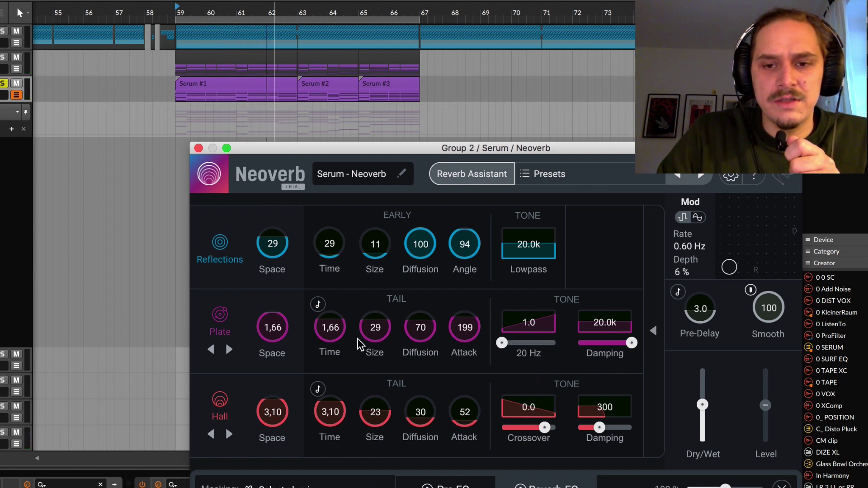
pyautogui.moveTo(581, 322); pyautogui.dragTo(580, 353)
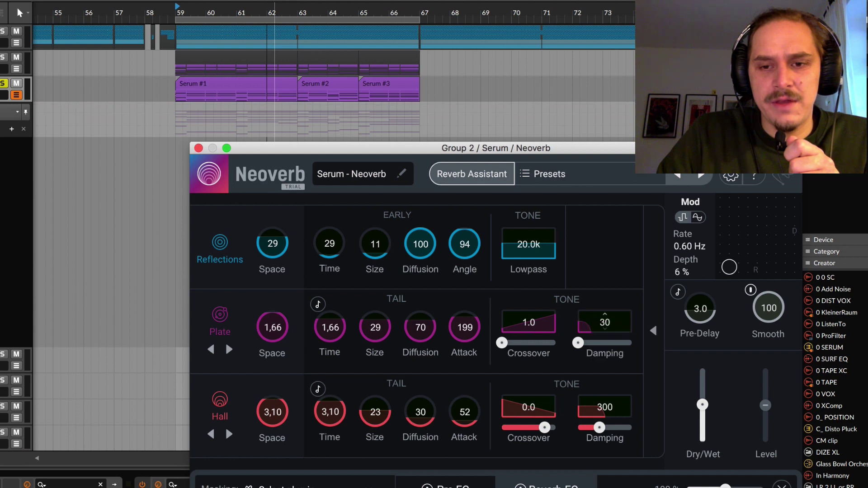
pyautogui.moveTo(529, 322); pyautogui.dragTo(528, 345)
pyautogui.press('space')
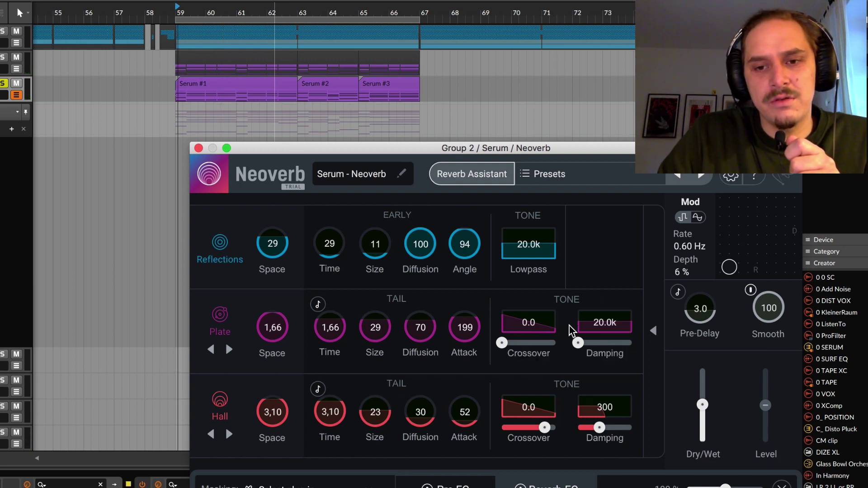
# Raise the Plate Damping roll-off rate to 11 and compare damping frequencies of 30 and 20.0k, ending on 20.0k.
pyautogui.moveTo(577, 343); pyautogui.dragTo(696, 346)
pyautogui.moveTo(628, 342); pyautogui.dragTo(605, 348)
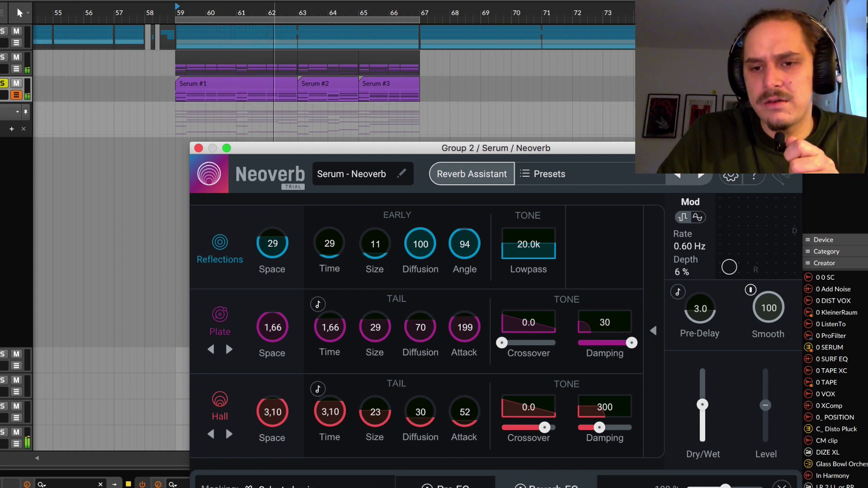
pyautogui.moveTo(606, 356); pyautogui.dragTo(606, 317)
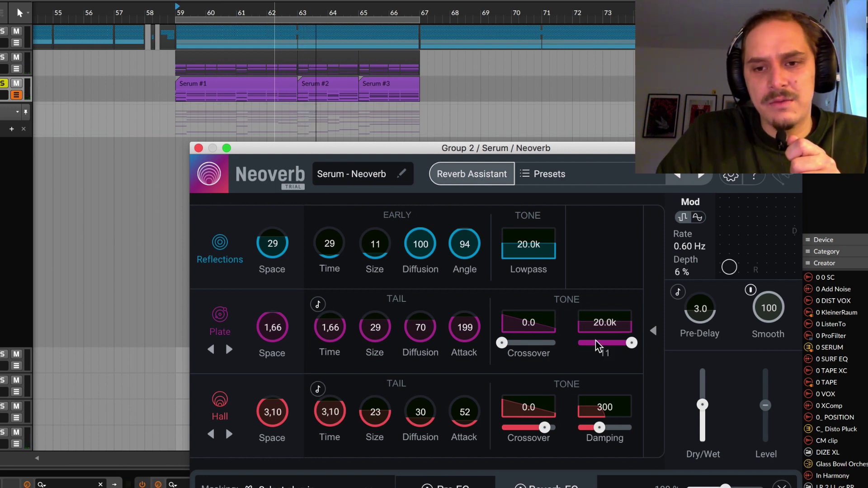
# Compare Plate Damping roll-off rates of 6 and 11 with the frequency at 20.0k, and set the rate to 1.
pyautogui.moveTo(630, 343)
pyautogui.mouseDown()
pyautogui.moveTo(575, 343)
pyautogui.moveTo(622, 344)
pyautogui.mouseUp()
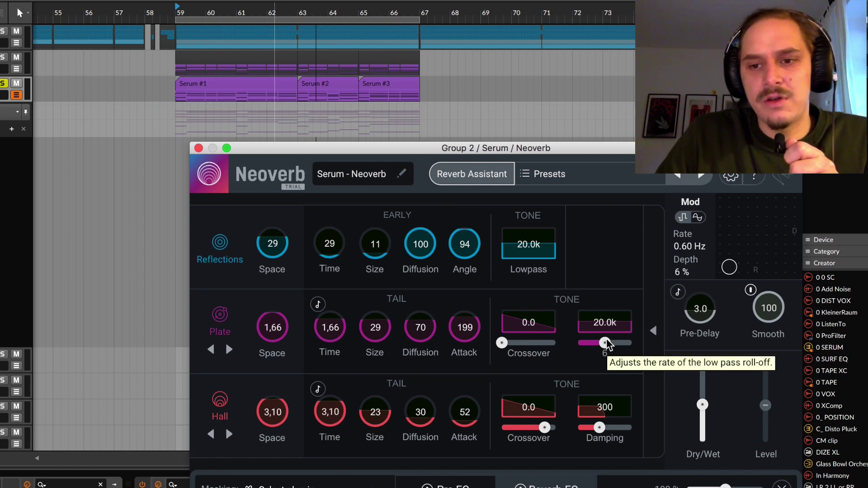
pyautogui.moveTo(584, 345); pyautogui.dragTo(624, 347)
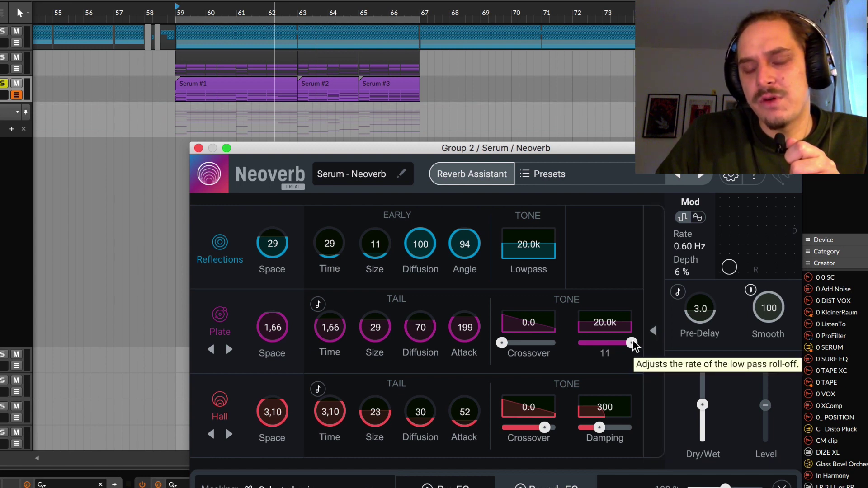
pyautogui.moveTo(604, 322); pyautogui.dragTo(620, 312)
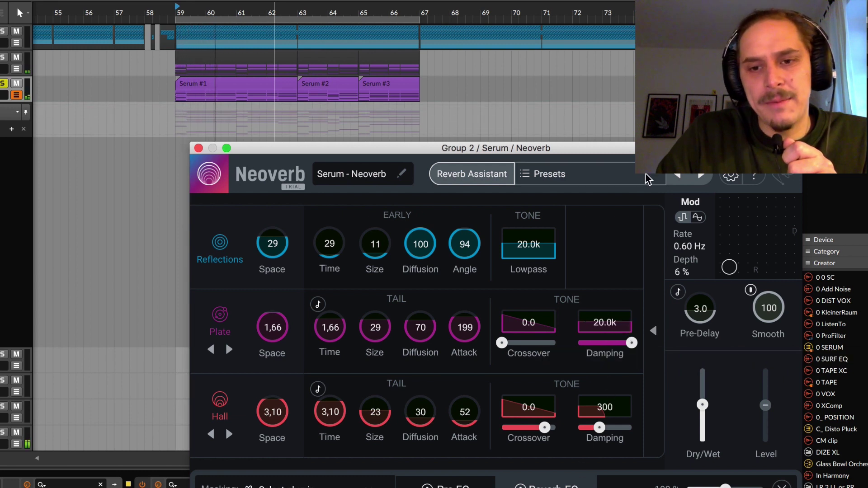
pyautogui.moveTo(628, 342); pyautogui.dragTo(485, 344)
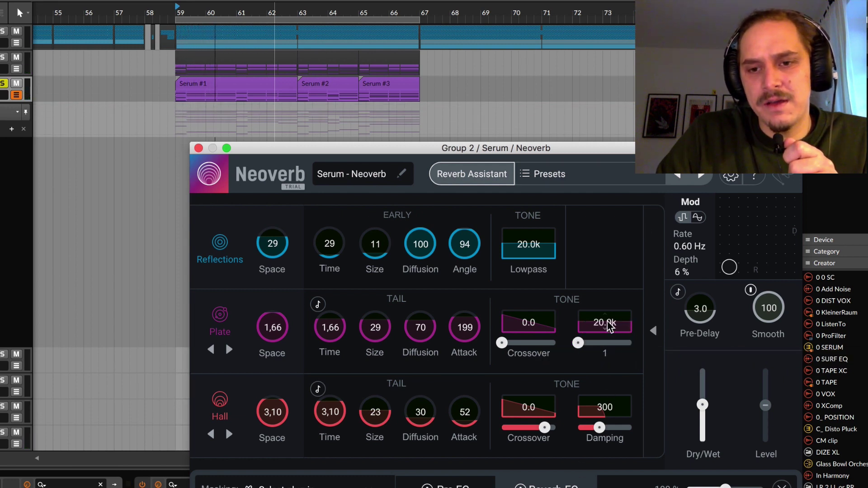
# Compare Plate Damping frequencies of 30 and 20.0k at the maximum roll-off rate, and Crossover values of 1.0 and 0.0, while playing the track.
pyautogui.moveTo(608, 326); pyautogui.dragTo(594, 418)
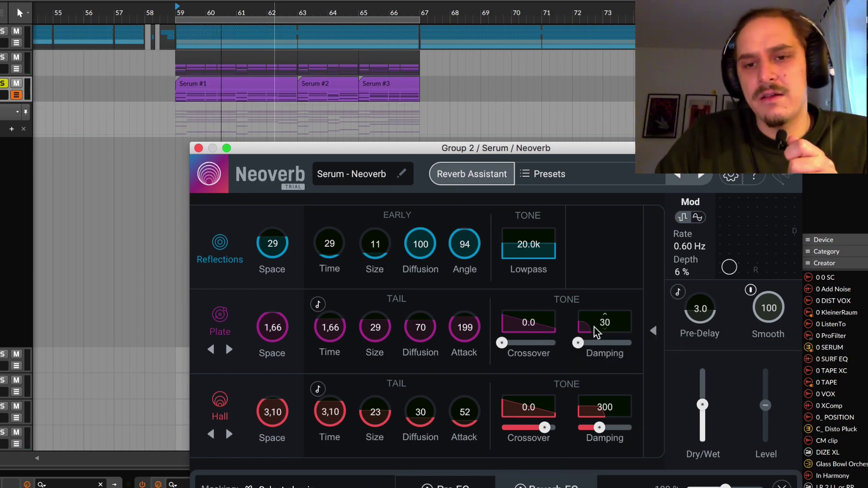
pyautogui.moveTo(596, 333); pyautogui.dragTo(596, 289)
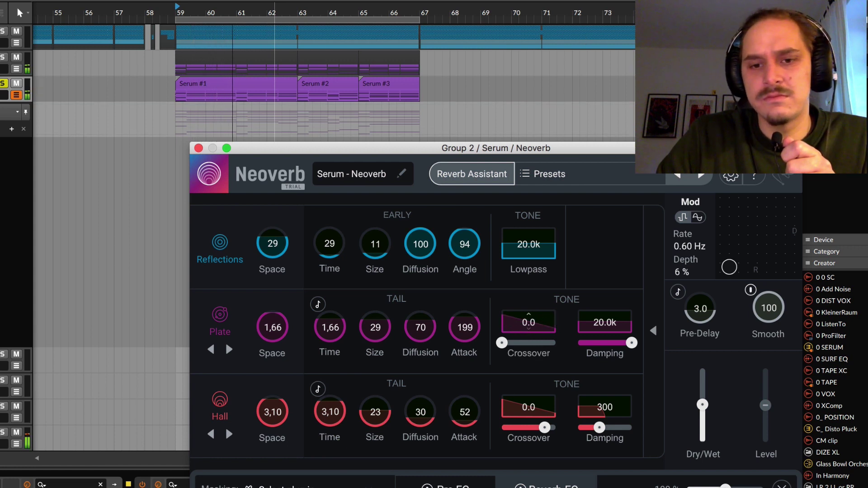
pyautogui.moveTo(502, 343); pyautogui.dragTo(528, 311)
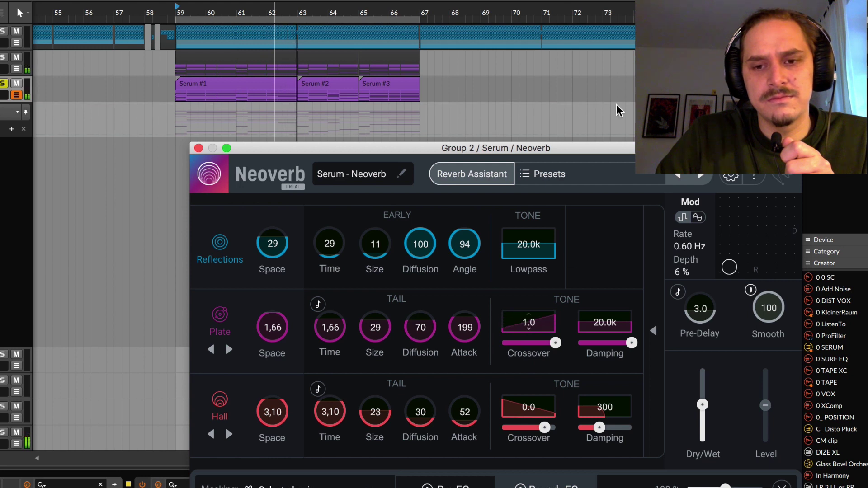
pyautogui.moveTo(536, 321); pyautogui.dragTo(527, 353)
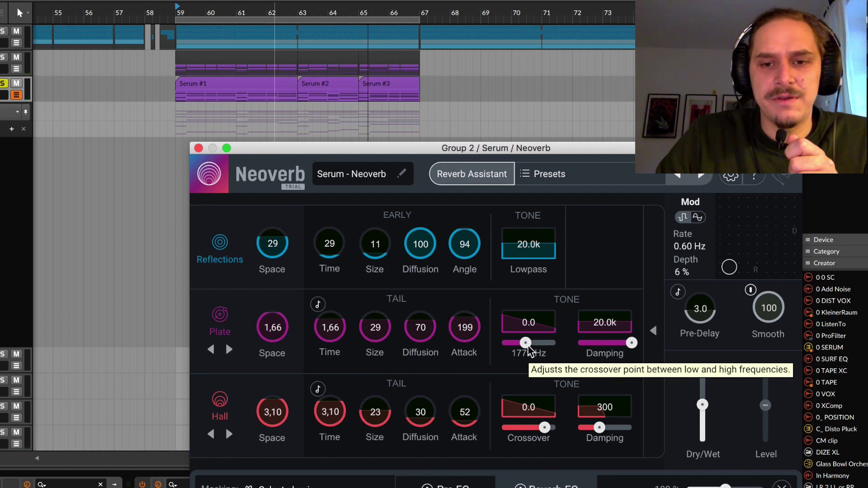
# Set the Plate Crossover to 1.0 at its maximum frequency and the Damping to 30 at its maximum roll-off rate.
pyautogui.scroll(1, 531, 322)
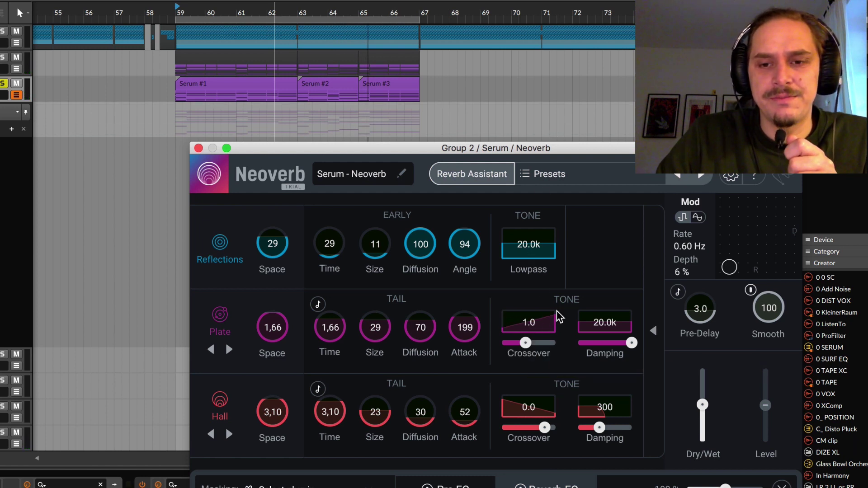
pyautogui.moveTo(633, 347); pyautogui.dragTo(489, 345)
pyautogui.moveTo(605, 322); pyautogui.dragTo(605, 343)
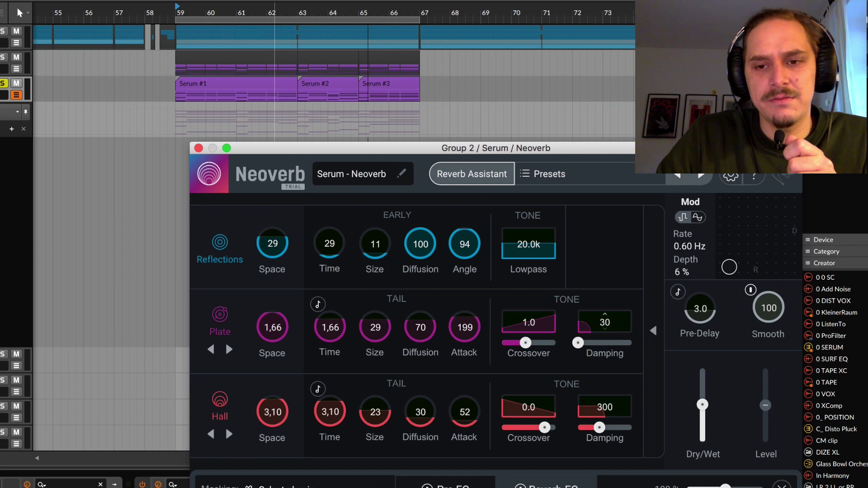
pyautogui.moveTo(522, 344); pyautogui.dragTo(529, 318)
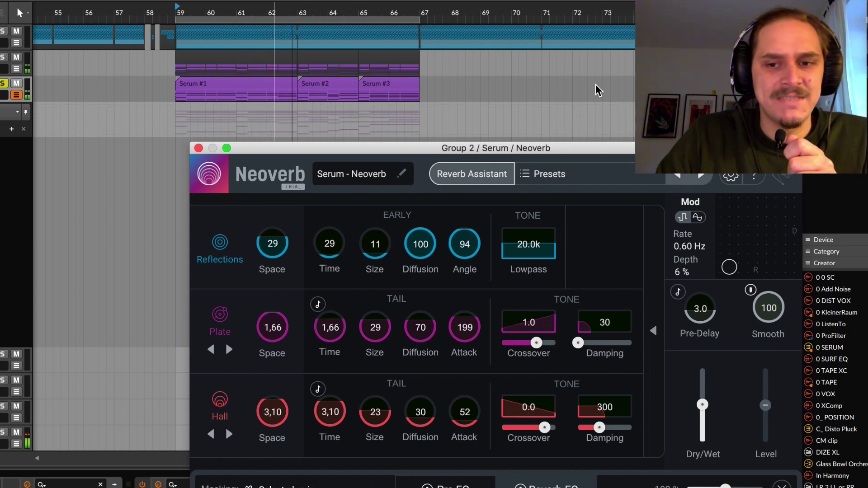
pyautogui.moveTo(530, 342); pyautogui.dragTo(570, 350)
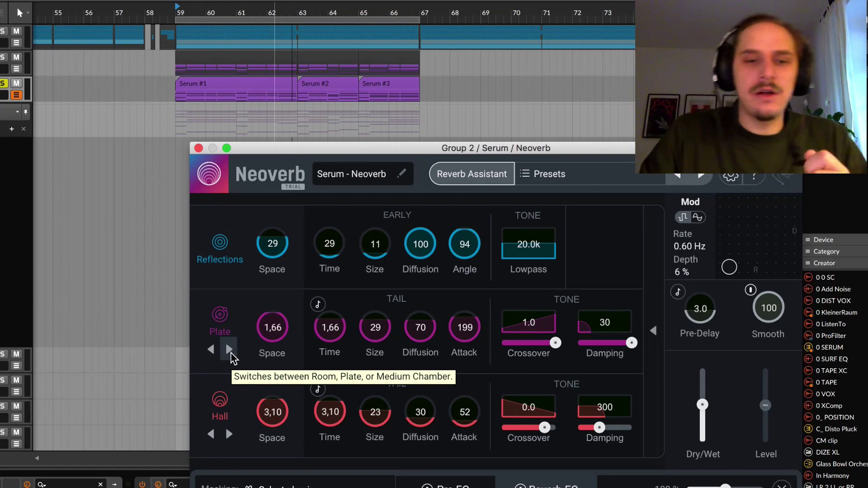
# Switch the Plate reverb to Medium Chamber and set its Space to 3.21, Size to 40 and Attack to 50.
pyautogui.click(230, 351)
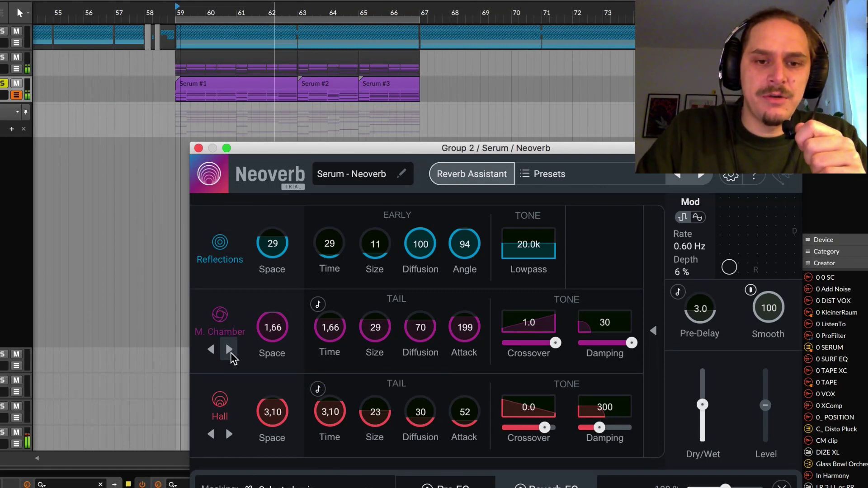
pyautogui.moveTo(280, 334); pyautogui.dragTo(283, 389)
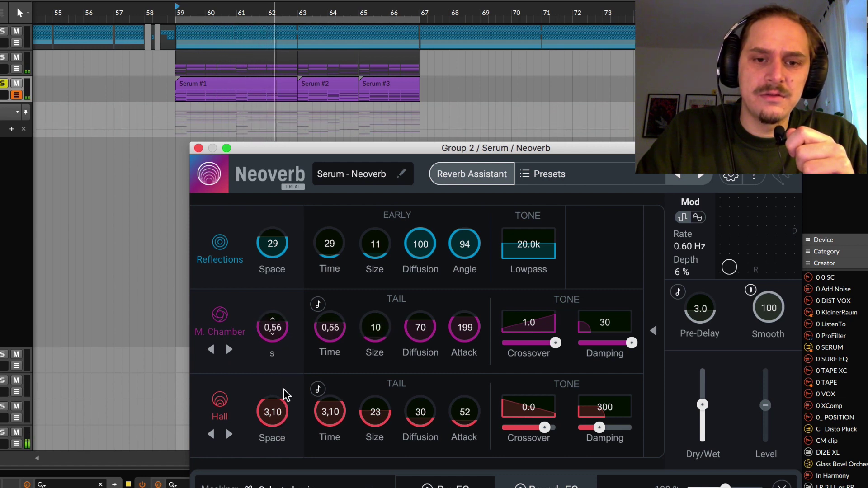
pyautogui.moveTo(465, 327); pyautogui.dragTo(464, 444)
pyautogui.moveTo(375, 343); pyautogui.dragTo(346, 269)
pyautogui.moveTo(378, 313)
pyautogui.mouseDown()
pyautogui.moveTo(381, 285)
pyautogui.moveTo(378, 329)
pyautogui.mouseUp()
pyautogui.moveTo(271, 331); pyautogui.dragTo(269, 288)
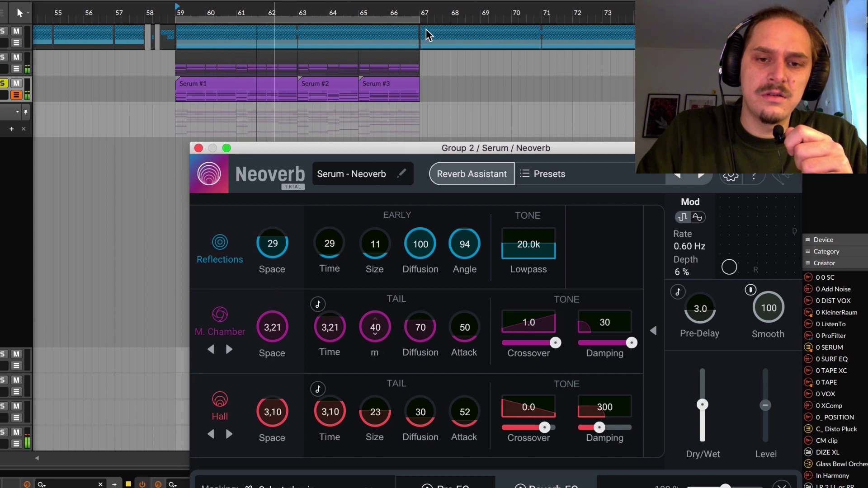
# Try Medium Chamber Time values of 0.02, 0.20 and 0.75 with Sizes of 33, 4 and 38.
pyautogui.moveTo(329, 327); pyautogui.dragTo(330, 271)
pyautogui.moveTo(330, 327); pyautogui.dragTo(330, 412)
pyautogui.moveTo(270, 334)
pyautogui.mouseDown()
pyautogui.moveTo(270, 375)
pyautogui.moveTo(276, 334)
pyautogui.mouseUp()
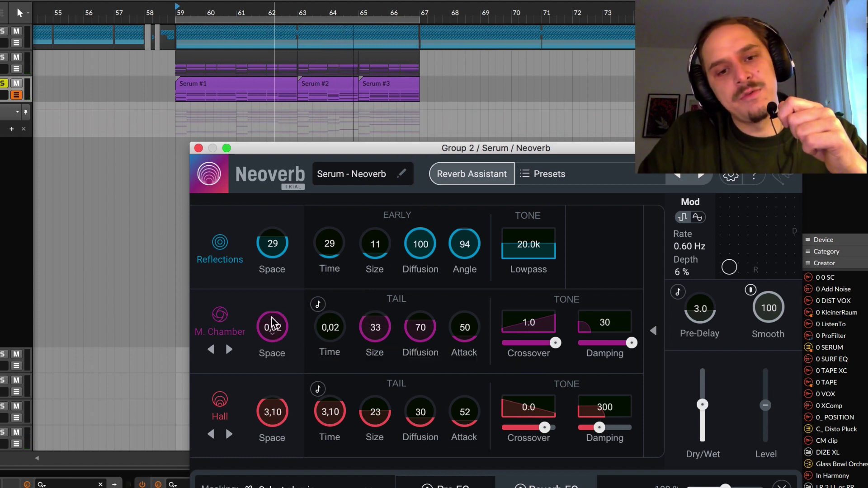
pyautogui.moveTo(271, 317); pyautogui.dragTo(271, 406)
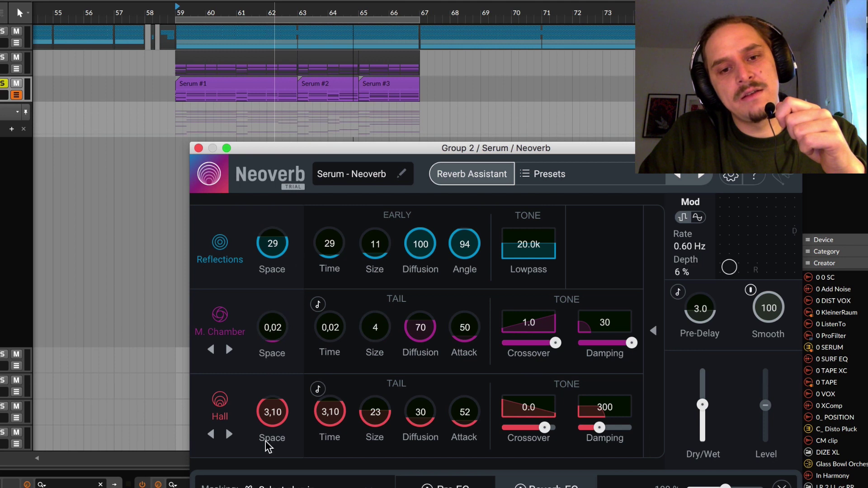
pyautogui.moveTo(331, 333); pyautogui.dragTo(320, 233)
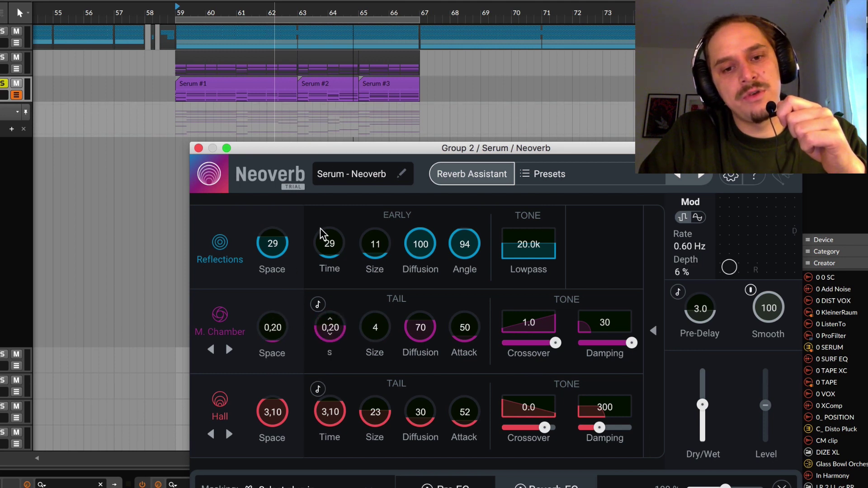
pyautogui.moveTo(365, 308); pyautogui.dragTo(261, 259)
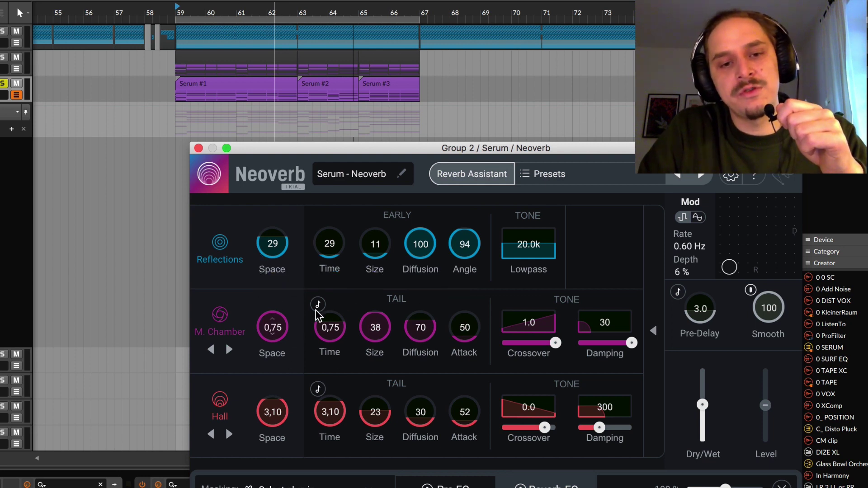
# Compare the Plate, Room and Medium Chamber types at Space values of 2.30, 3.03 and 2.54, ending on Room with 2.54.
pyautogui.moveTo(288, 326); pyautogui.dragTo(378, 386)
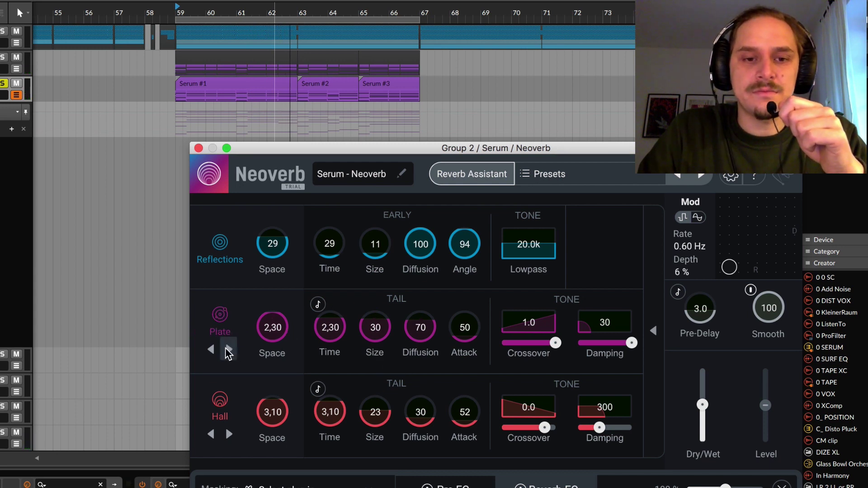
pyautogui.click(228, 350)
pyautogui.moveTo(275, 353); pyautogui.dragTo(286, 310)
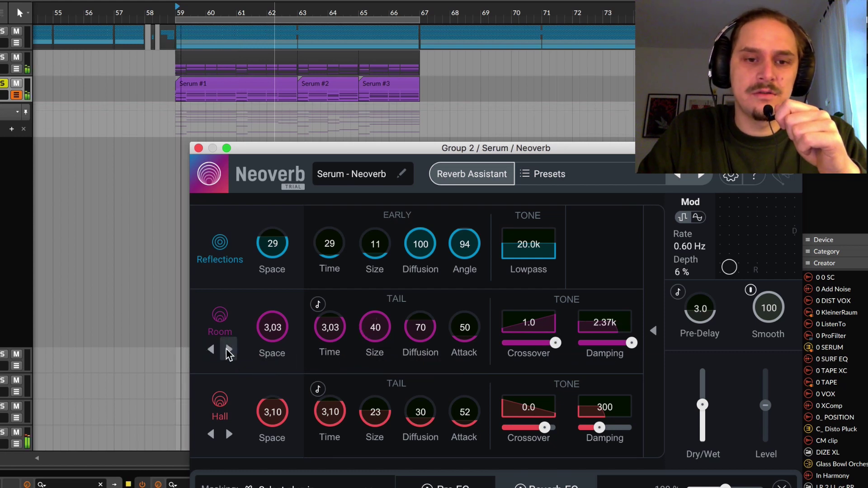
pyautogui.click(210, 350)
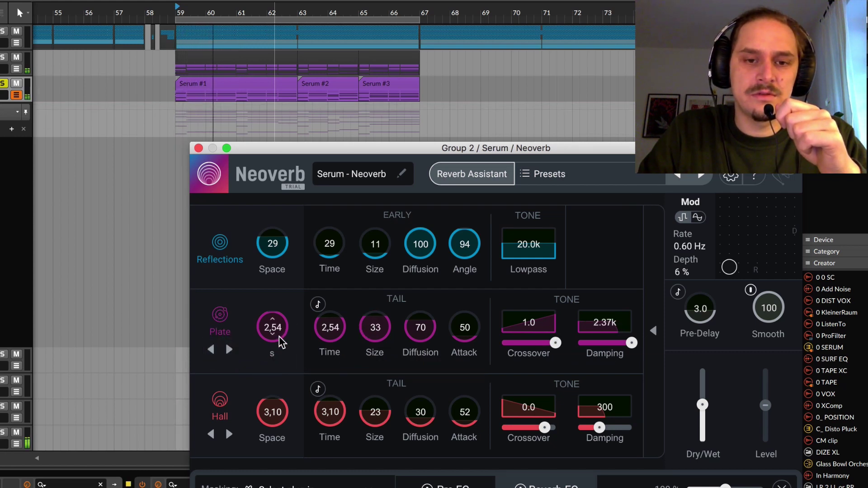
pyautogui.click(229, 348)
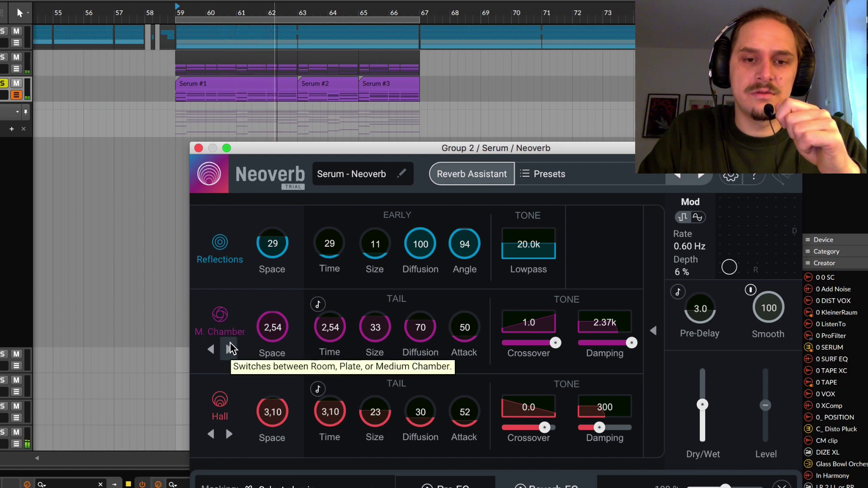
pyautogui.click(230, 344)
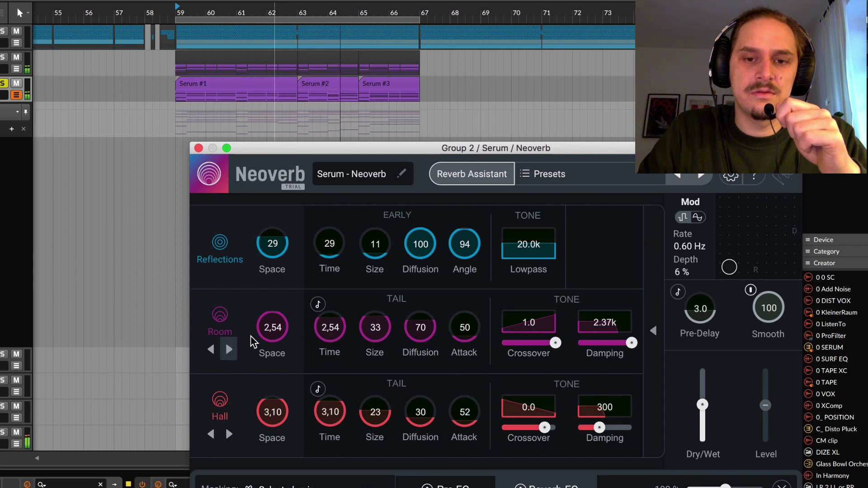
# Set the Room's Diffusion to 22, Attack to 162, Size to 14 and Time to 0.13.
pyautogui.moveTo(430, 334); pyautogui.dragTo(428, 361)
pyautogui.moveTo(464, 328); pyautogui.dragTo(446, 277)
pyautogui.moveTo(383, 332); pyautogui.dragTo(373, 454)
# Compare the Medium Chamber and Plate types using the same short-tail settings, and return to Room.
pyautogui.click(229, 349)
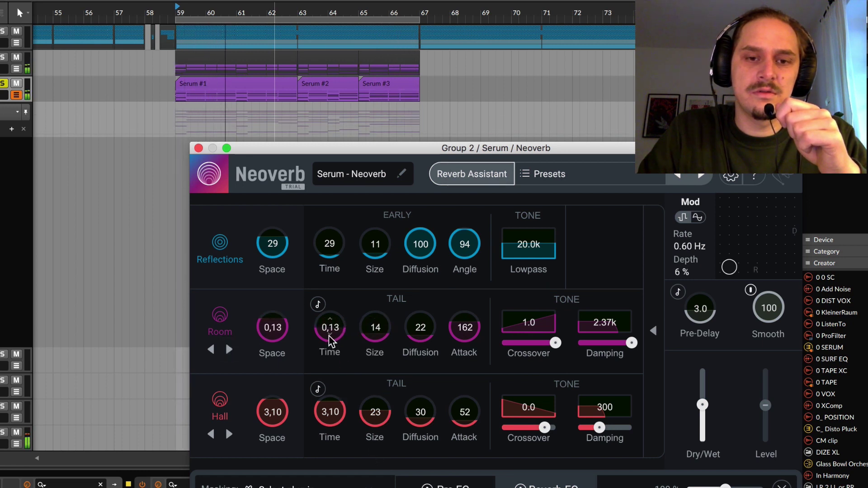
pyautogui.click(214, 350)
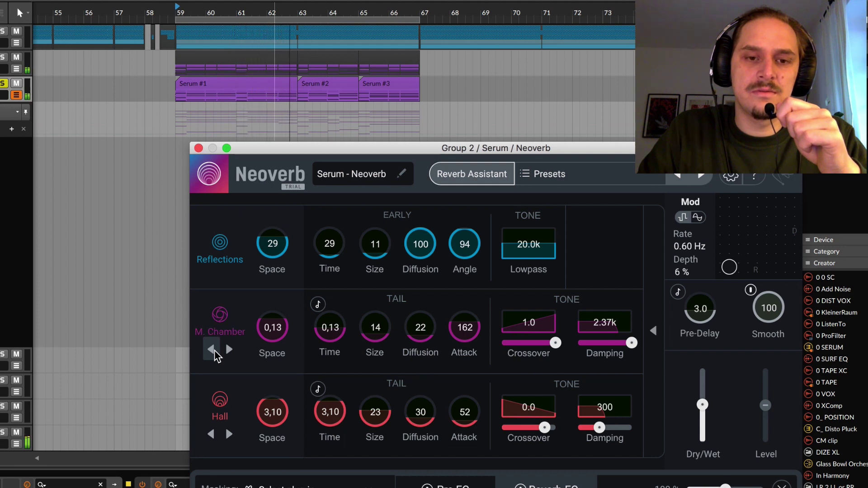
pyautogui.click(215, 350)
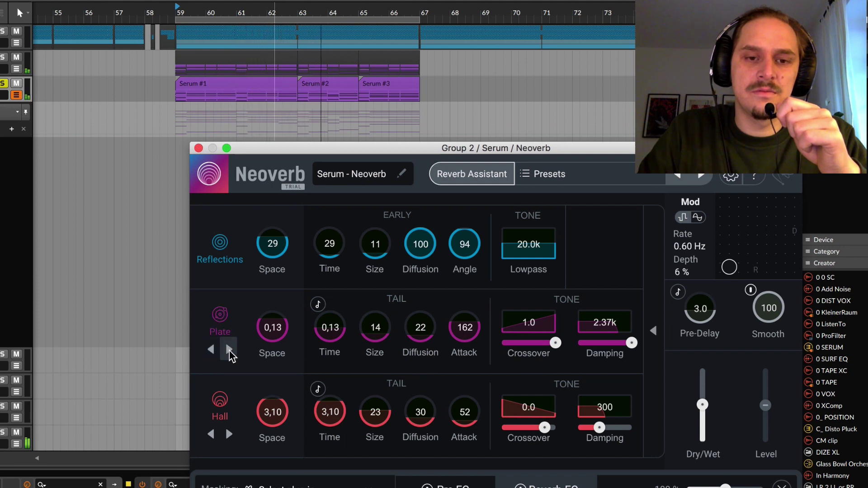
pyautogui.click(229, 349)
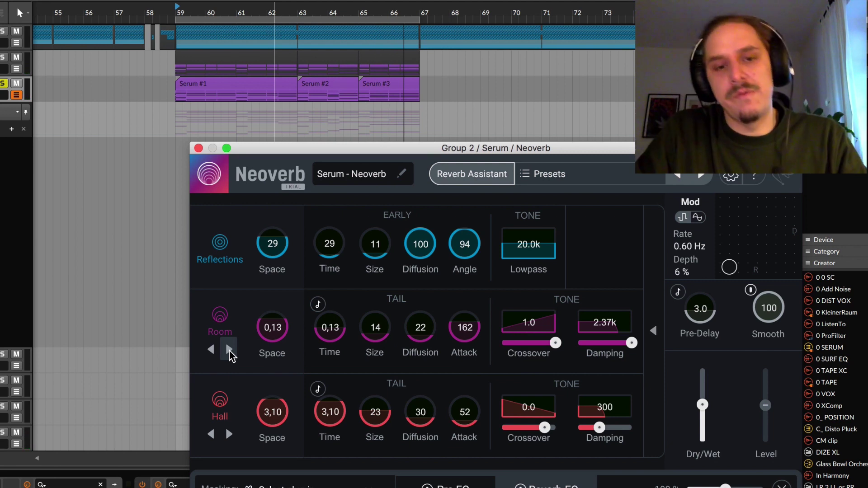
# Switch the Hall reverb to Large Chamber and set its Space to 5.22, Size to 40, Diffusion to 75 and Attack to 211.
pyautogui.click(219, 404)
pyautogui.click(219, 403)
pyautogui.click(230, 434)
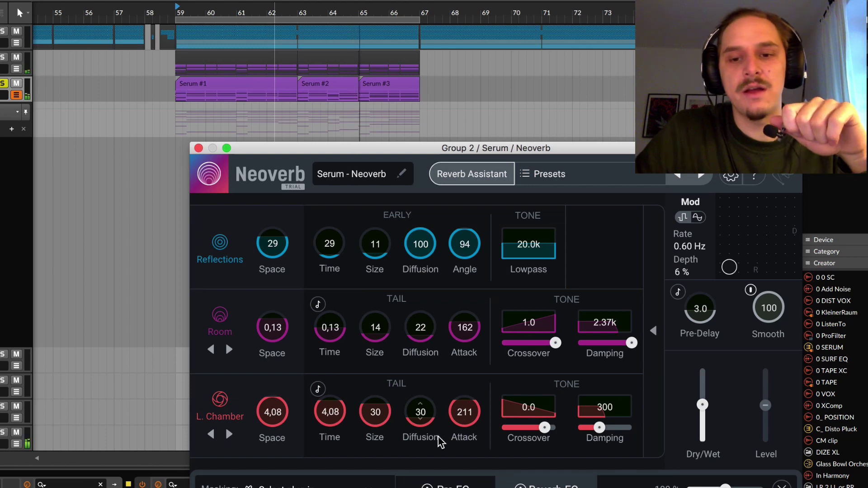
pyautogui.moveTo(272, 420); pyautogui.dragTo(272, 445)
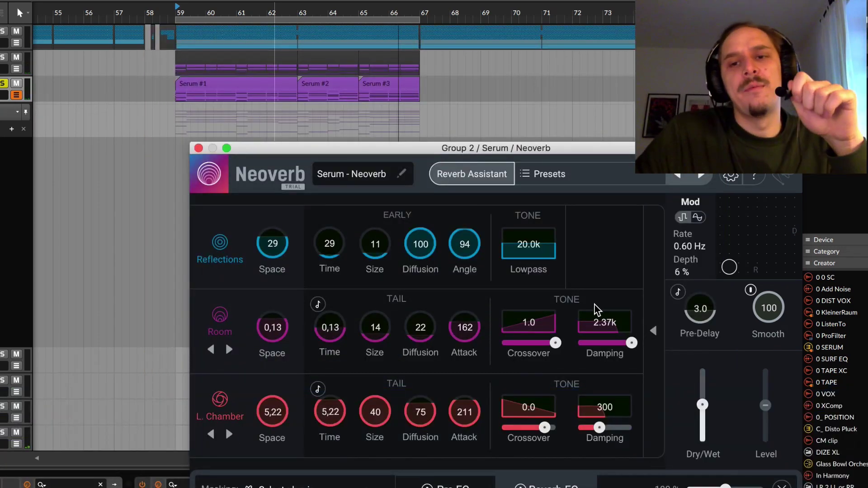
# Collapse the detailed parameters, blend the reverbs to Reflections -0.5 dB, Room -6.3 dB and Large Chamber -7.6 dB, and lower the Dry/Wet mix.
pyautogui.click(653, 331)
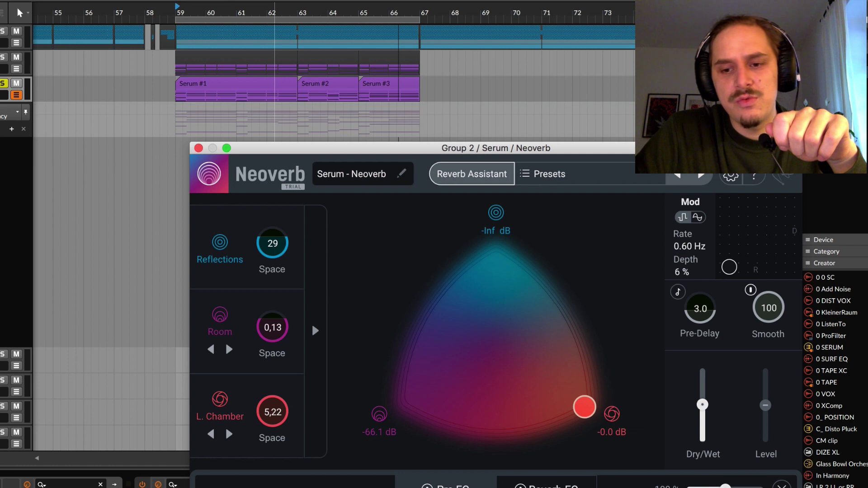
pyautogui.moveTo(584, 406); pyautogui.dragTo(502, 331)
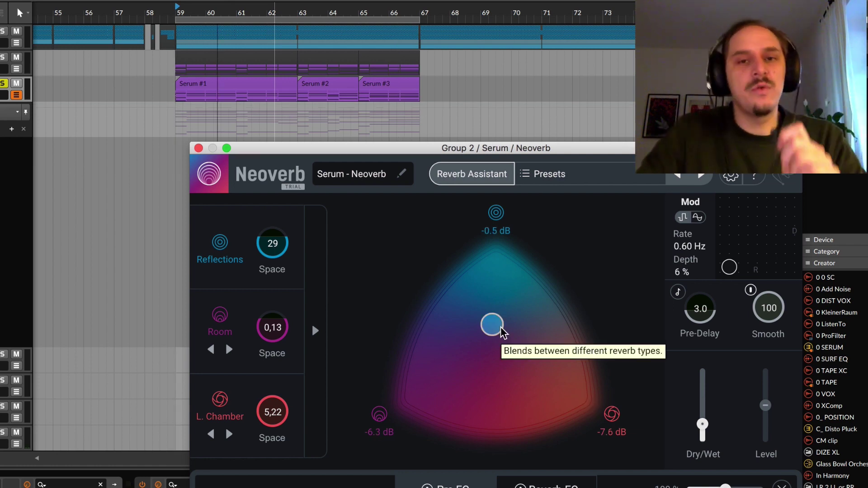
pyautogui.moveTo(701, 430)
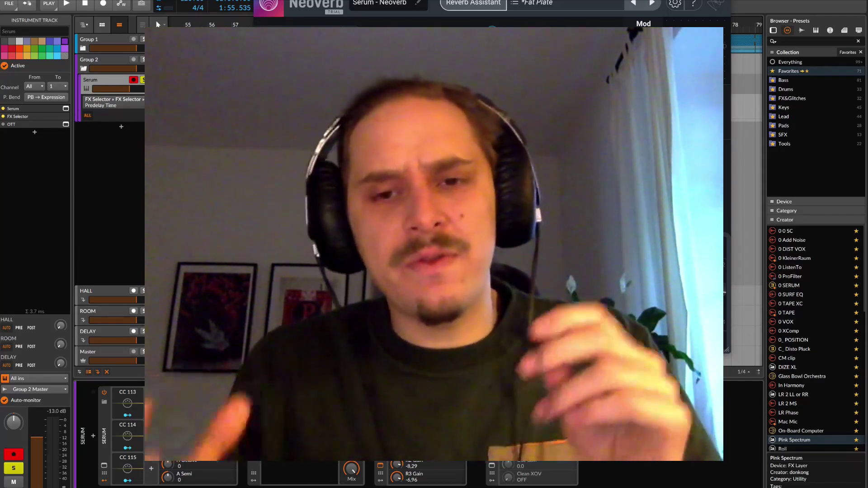
# Play the Fat Plate preset, lower Dry/Wet to about 19%, and move the blend from near Reflections fully to Large Chamber.
pyautogui.press('space')
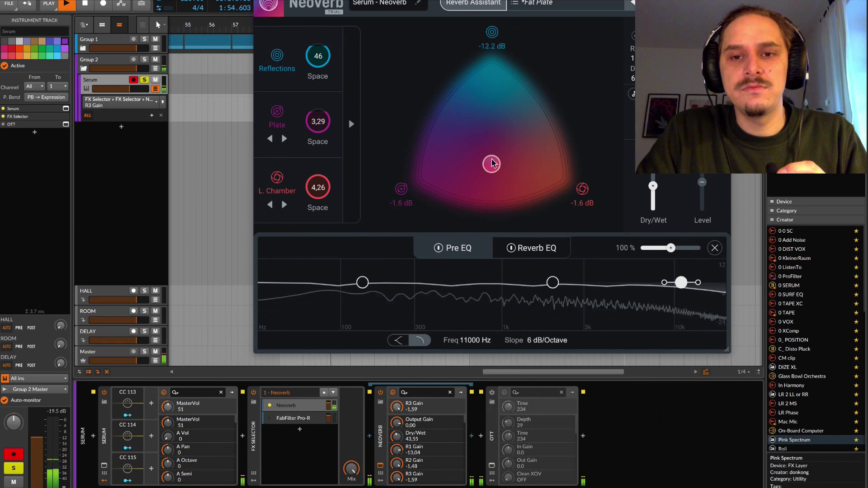
pyautogui.moveTo(490, 167); pyautogui.dragTo(508, 124)
pyautogui.moveTo(652, 185); pyautogui.dragTo(652, 195)
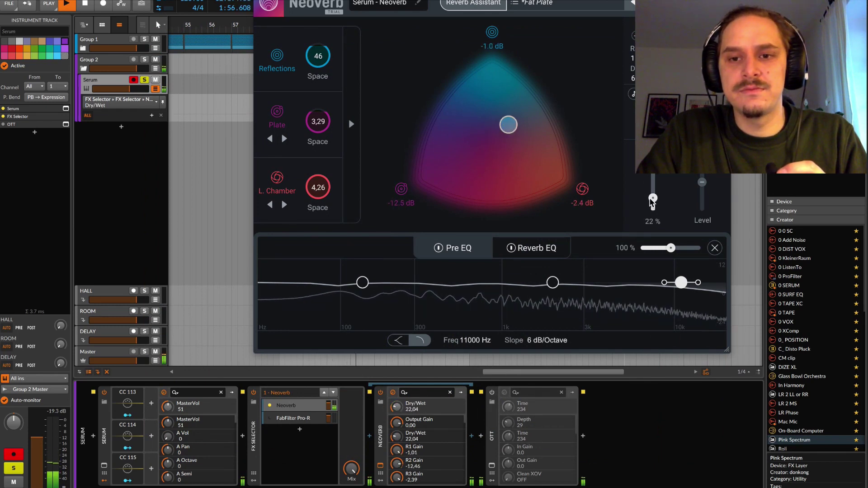
pyautogui.moveTo(508, 124); pyautogui.dragTo(580, 180)
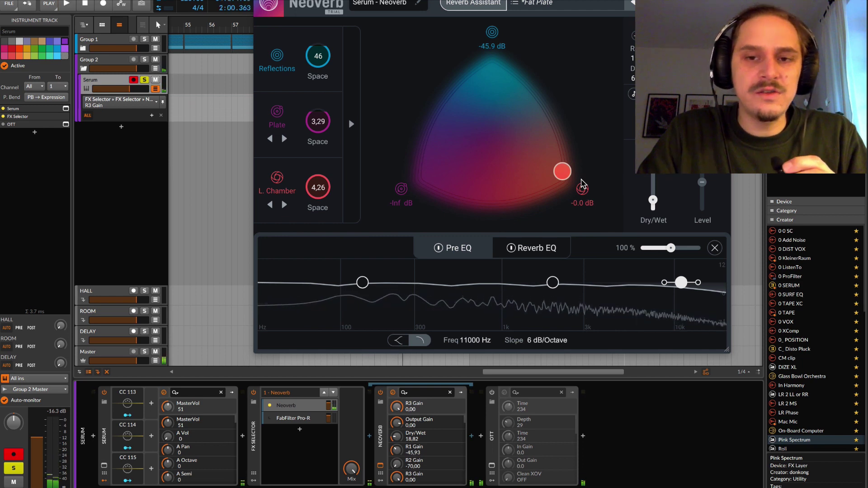
# Blend Neoverb fully to the Plate with Space at 1.63, and play the track through FabFilter Pro-R for comparison.
pyautogui.moveTo(582, 192); pyautogui.dragTo(307, 219)
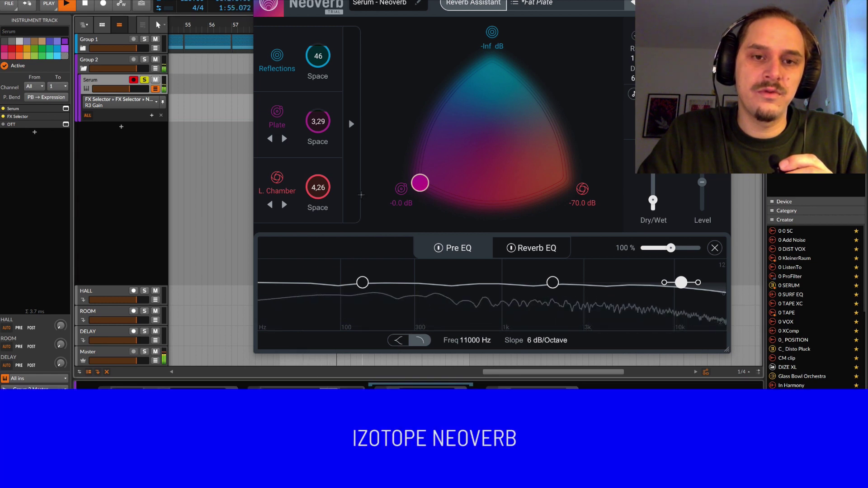
pyautogui.moveTo(318, 122); pyautogui.dragTo(328, 178)
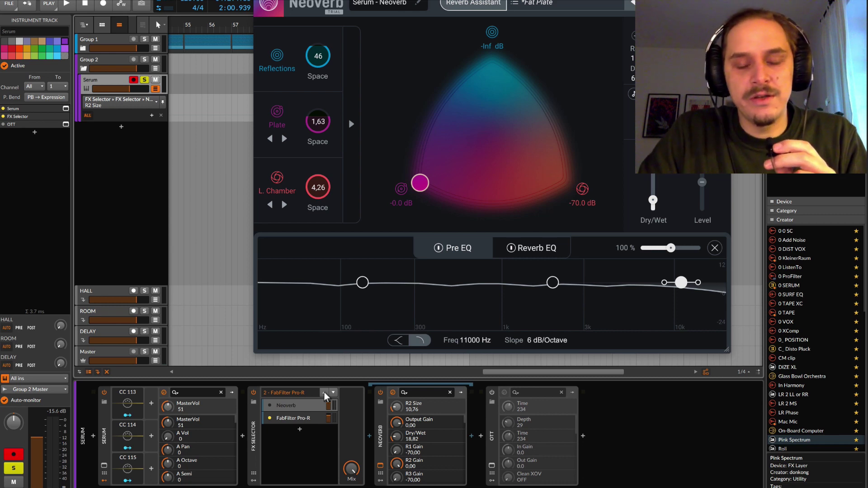
pyautogui.press('space')
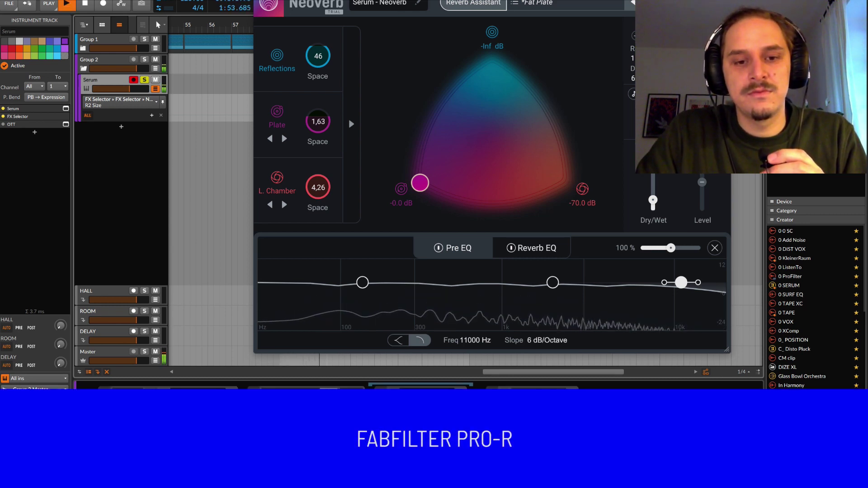
# Stop playback and move the blend from Plate close to Reflections, with Plate at -15.9 dB and Large Chamber at -18.6 dB.
pyautogui.press('space')
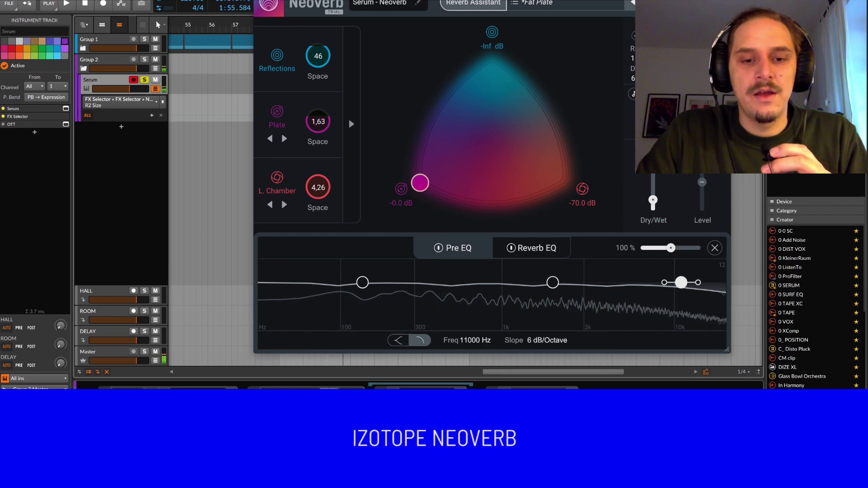
pyautogui.moveTo(420, 182); pyautogui.dragTo(493, 138)
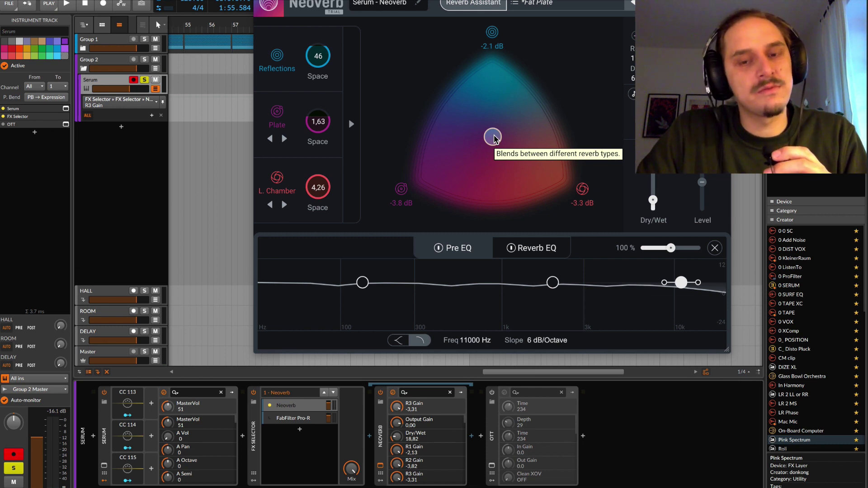
pyautogui.moveTo(494, 138)
pyautogui.mouseDown()
pyautogui.moveTo(492, 130)
pyautogui.moveTo(446, 191)
pyautogui.moveTo(470, 113)
pyautogui.moveTo(560, 163)
pyautogui.moveTo(478, 142)
pyautogui.mouseUp()
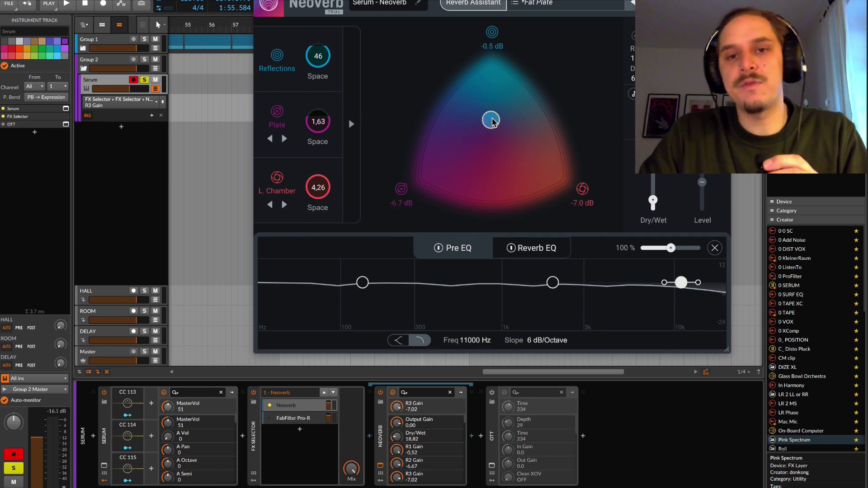
pyautogui.moveTo(493, 121)
pyautogui.mouseDown()
pyautogui.moveTo(490, 136)
pyautogui.moveTo(493, 93)
pyautogui.mouseUp()
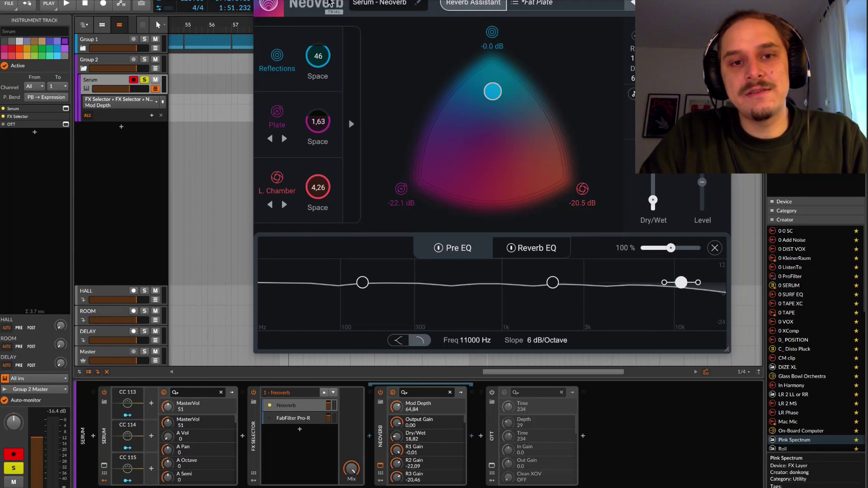
pyautogui.moveTo(493, 92)
pyautogui.mouseDown()
pyautogui.moveTo(523, 83)
pyautogui.moveTo(494, 106)
pyautogui.mouseUp()
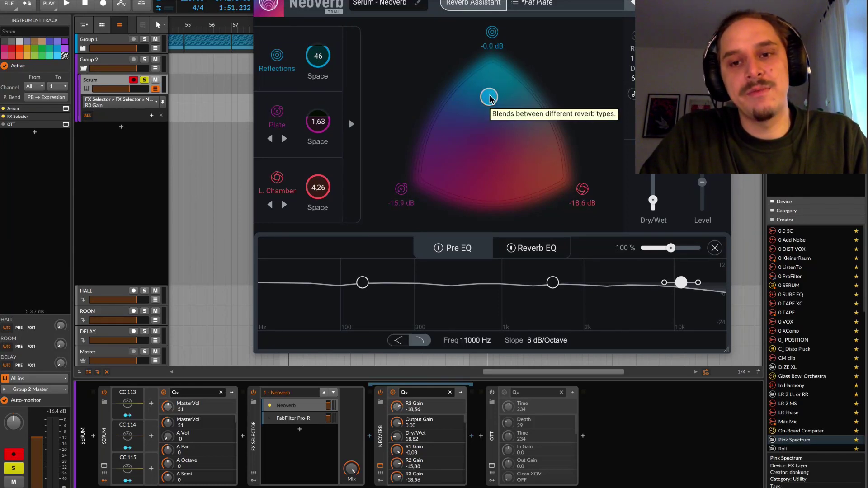
pyautogui.click(474, 3)
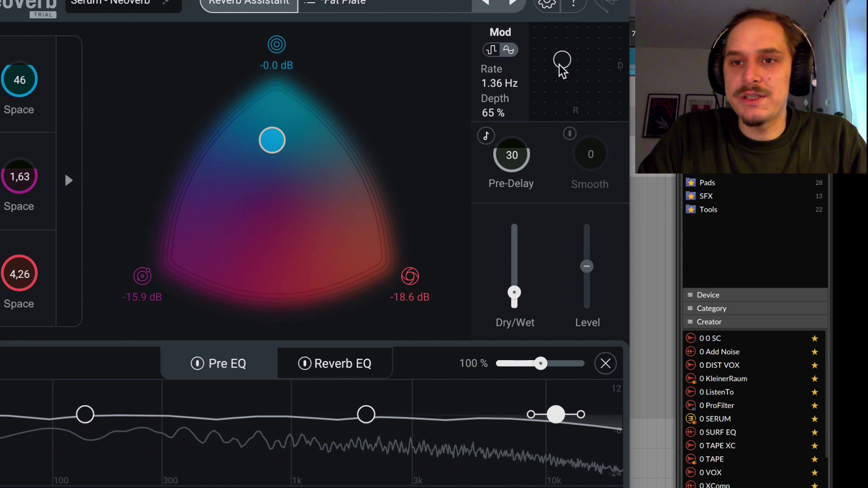
# Raise Dry/Wet to maximum, blend almost fully to Large Chamber, and set the modulation to 4.00 Hz at 100% depth.
pyautogui.moveTo(555, 111); pyautogui.dragTo(619, 112)
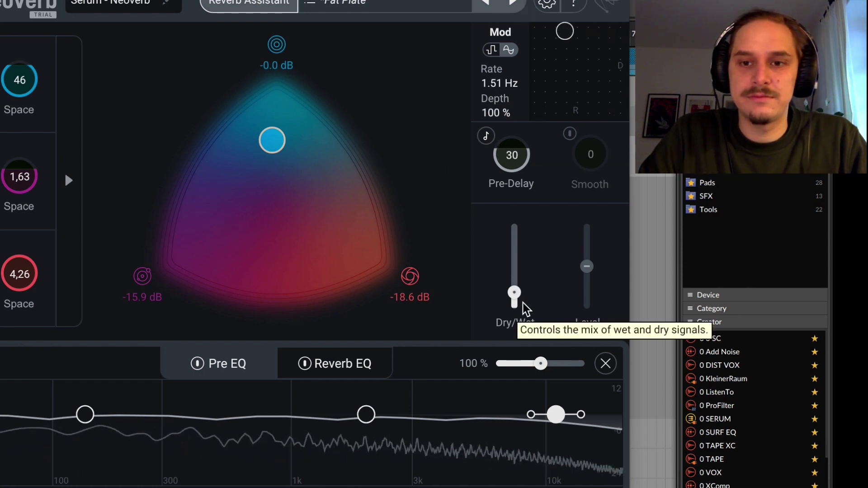
pyautogui.moveTo(514, 293); pyautogui.dragTo(538, 22)
pyautogui.moveTo(272, 140); pyautogui.dragTo(469, 385)
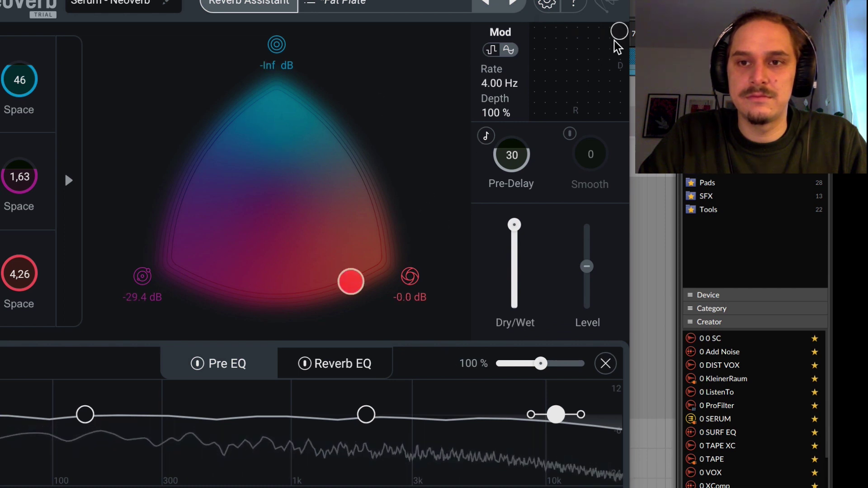
# Audition the modulation at 4.00 Hz with 0% depth and at 1.05 and 2.85 Hz with 100% depth, ending at 0.25 Hz and 0%.
pyautogui.moveTo(619, 41); pyautogui.dragTo(619, 112)
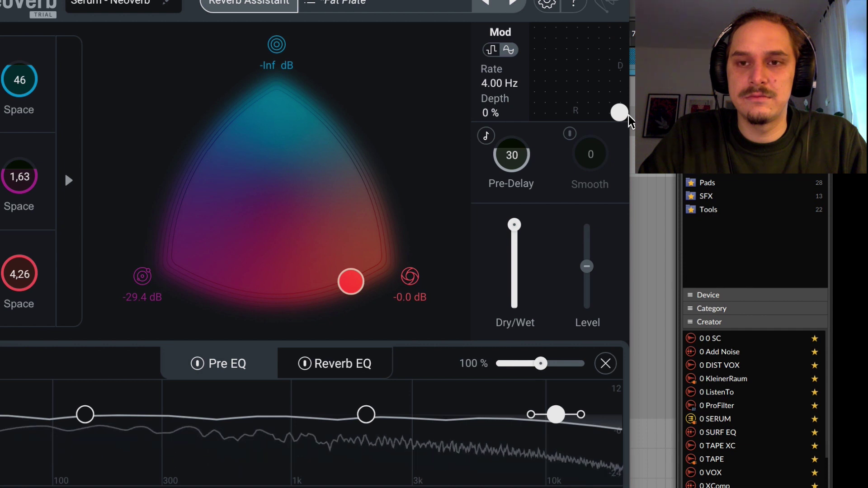
pyautogui.moveTo(619, 112); pyautogui.dragTo(538, 31)
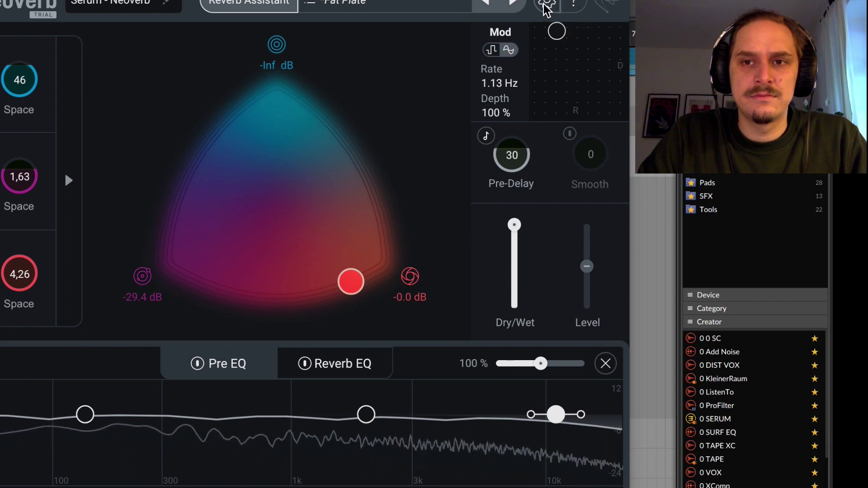
pyautogui.click(554, 32)
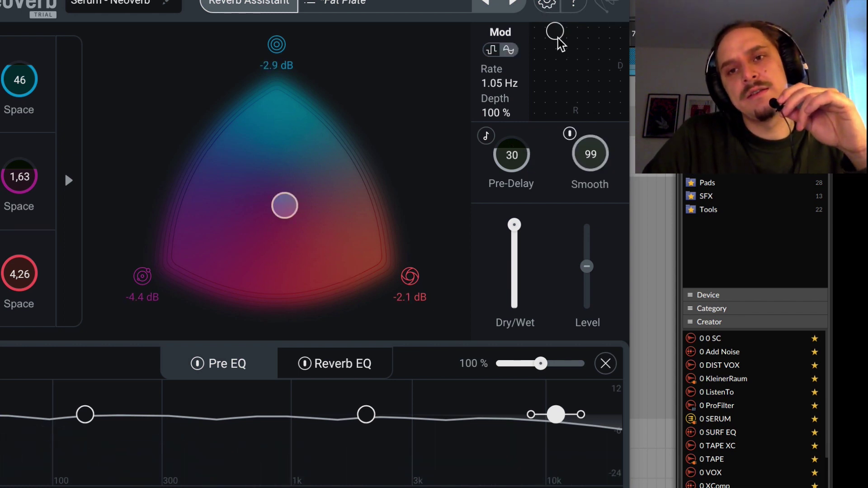
pyautogui.moveTo(558, 37); pyautogui.dragTo(595, 26)
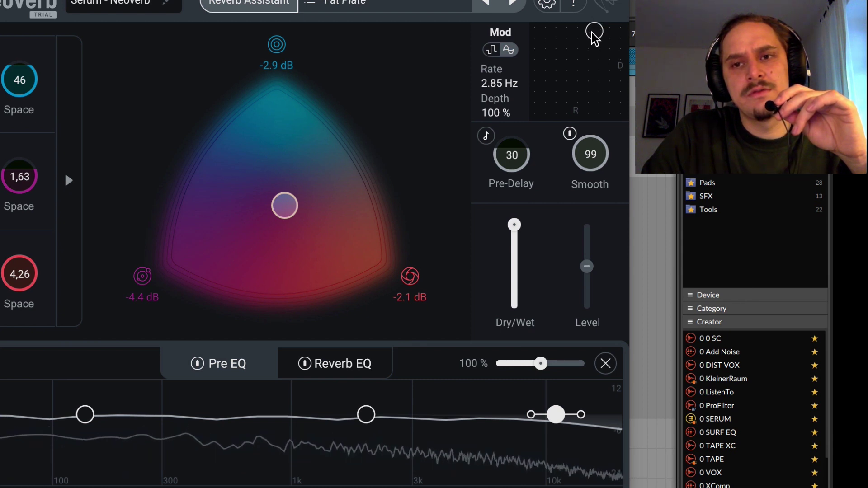
pyautogui.moveTo(594, 34); pyautogui.dragTo(449, 300)
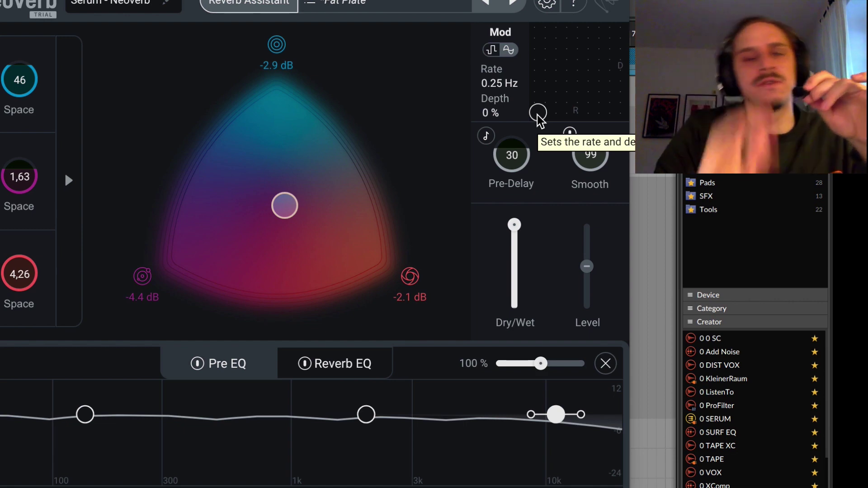
# Move the Neoverb window below the Serum clips and record automation of its modulation settings over them.
pyautogui.moveTo(380, 0); pyautogui.dragTo(365, 194)
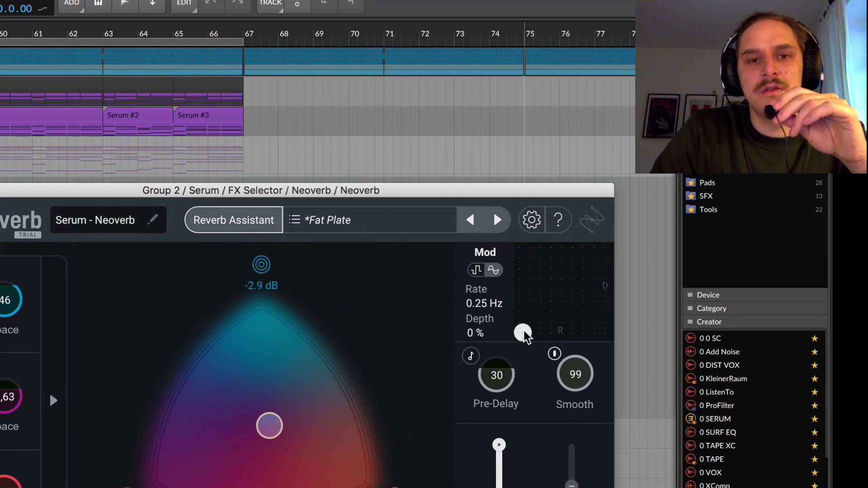
pyautogui.moveTo(524, 333)
pyautogui.mouseDown()
pyautogui.moveTo(610, 237)
pyautogui.moveTo(527, 277)
pyautogui.moveTo(583, 256)
pyautogui.moveTo(523, 333)
pyautogui.moveTo(625, 247)
pyautogui.moveTo(523, 234)
pyautogui.moveTo(597, 251)
pyautogui.moveTo(524, 317)
pyautogui.moveTo(522, 333)
pyautogui.moveTo(603, 256)
pyautogui.moveTo(526, 303)
pyautogui.moveTo(603, 248)
pyautogui.moveTo(586, 277)
pyautogui.moveTo(523, 333)
pyautogui.mouseUp()
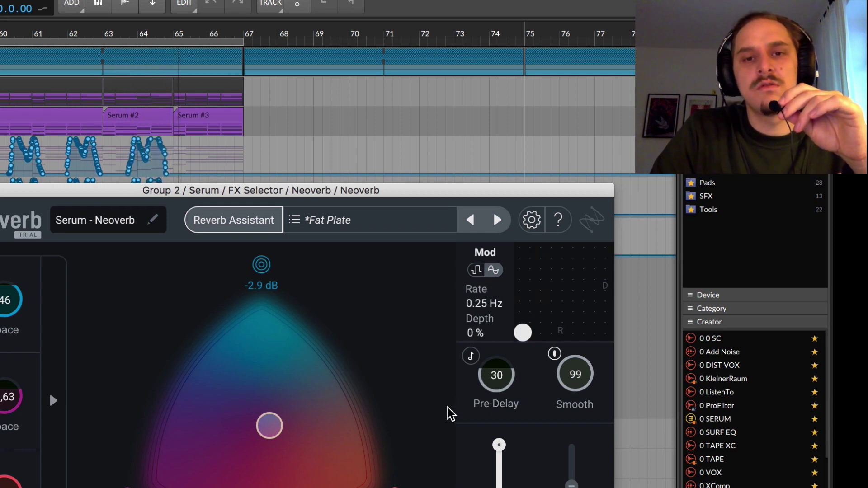
pyautogui.moveTo(523, 333)
pyautogui.mouseDown()
pyautogui.moveTo(590, 265)
pyautogui.moveTo(522, 333)
pyautogui.mouseUp()
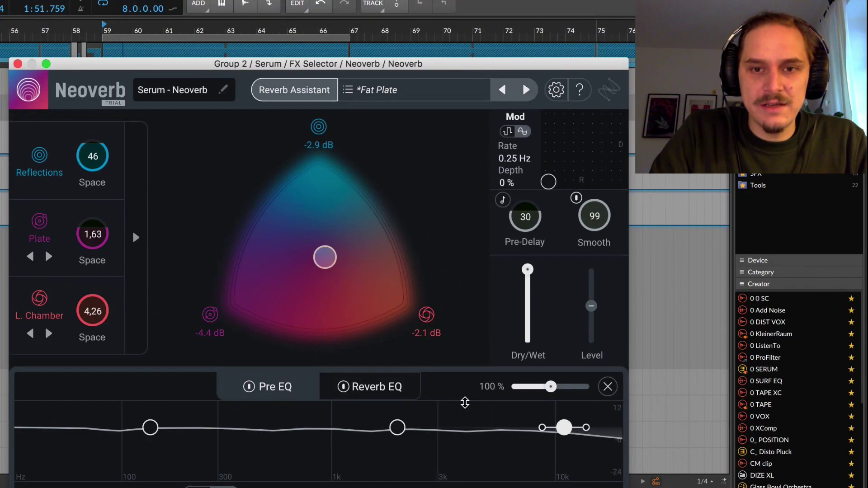
pyautogui.moveTo(465, 403); pyautogui.dragTo(456, 206)
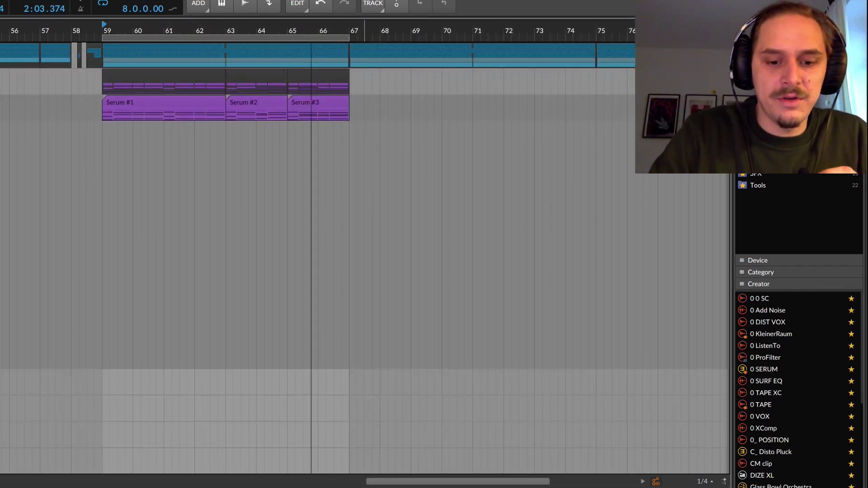
# Add a Serum instrument in Group 2, close its window, and continue using the Neoverb trial without authorizing it.
pyautogui.write('bserum')
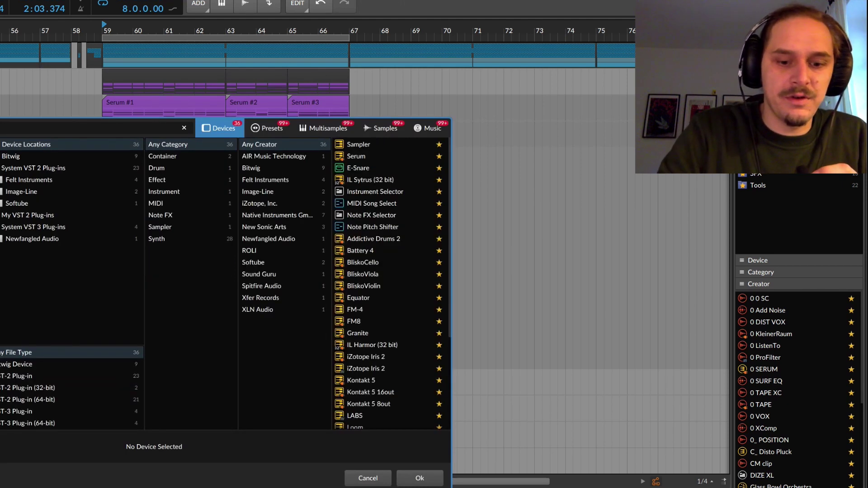
pyautogui.press('Return')
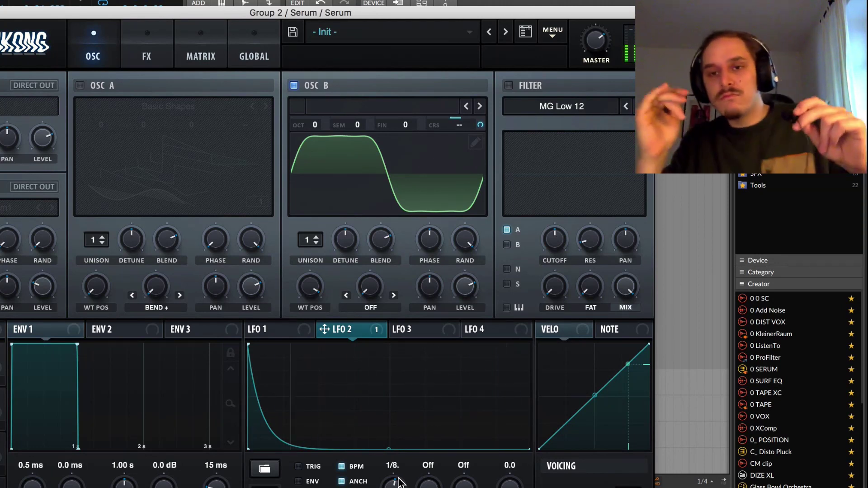
pyautogui.press('super+w')
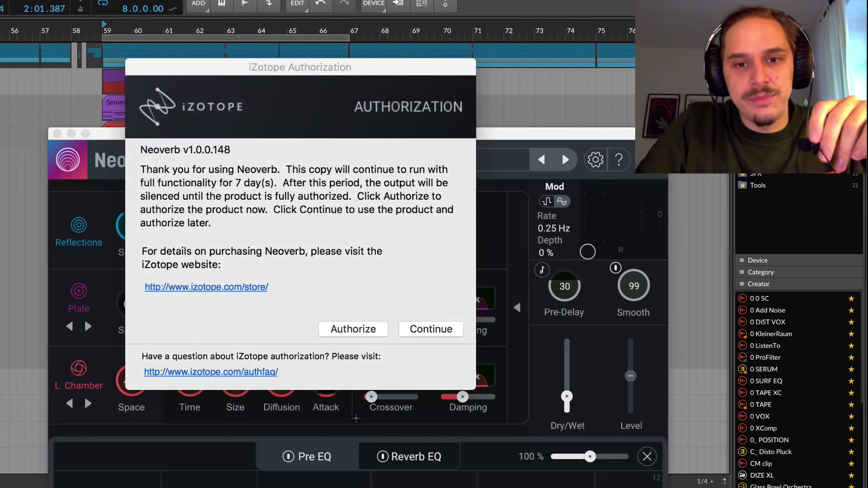
pyautogui.click(430, 329)
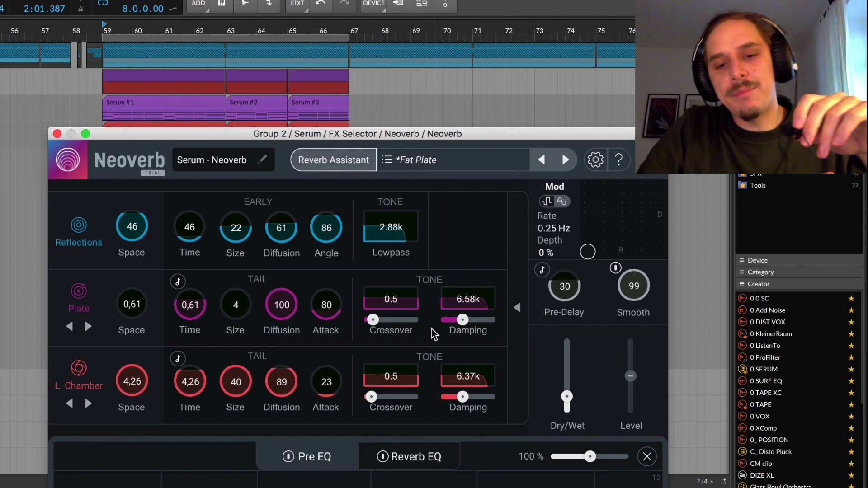